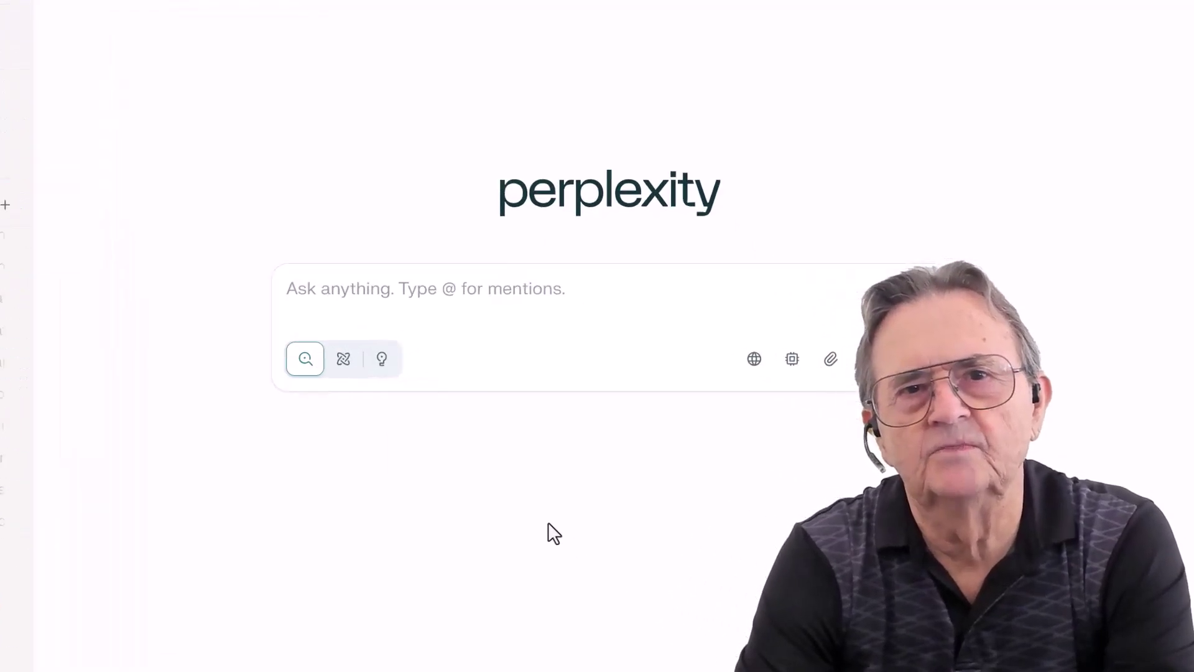
- Ask "Where on the official Medicare website can I find insurances available in my area?"
type("Where on the official Medicare website can I find insurances available in my area?")
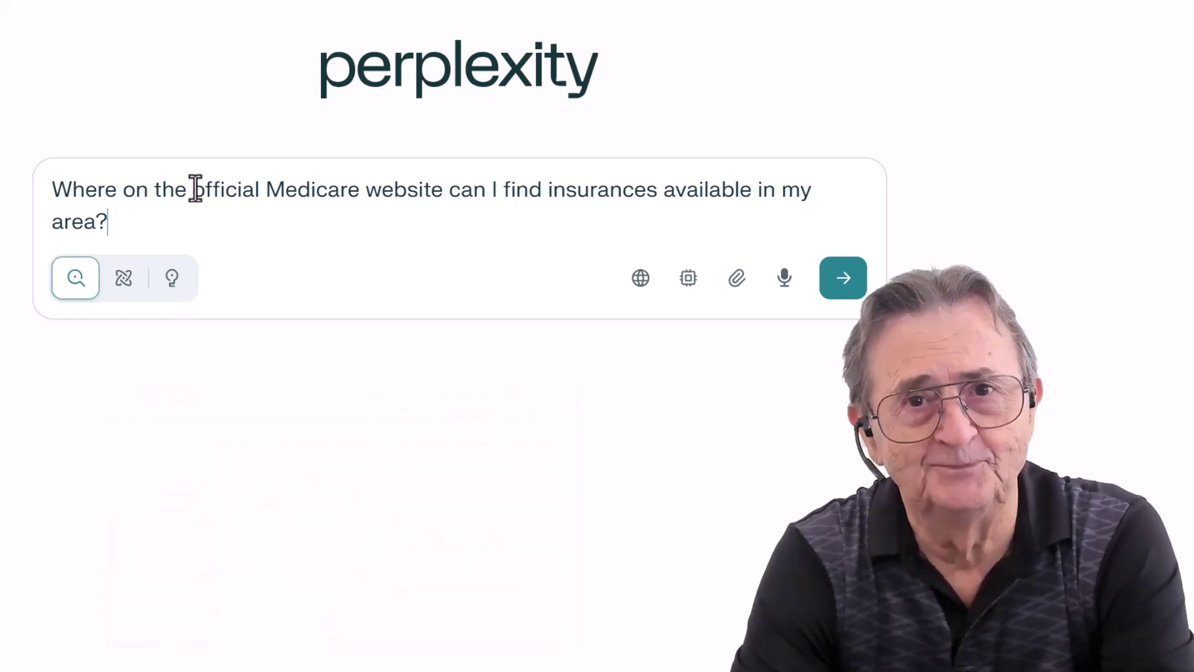
left_click(837, 278)
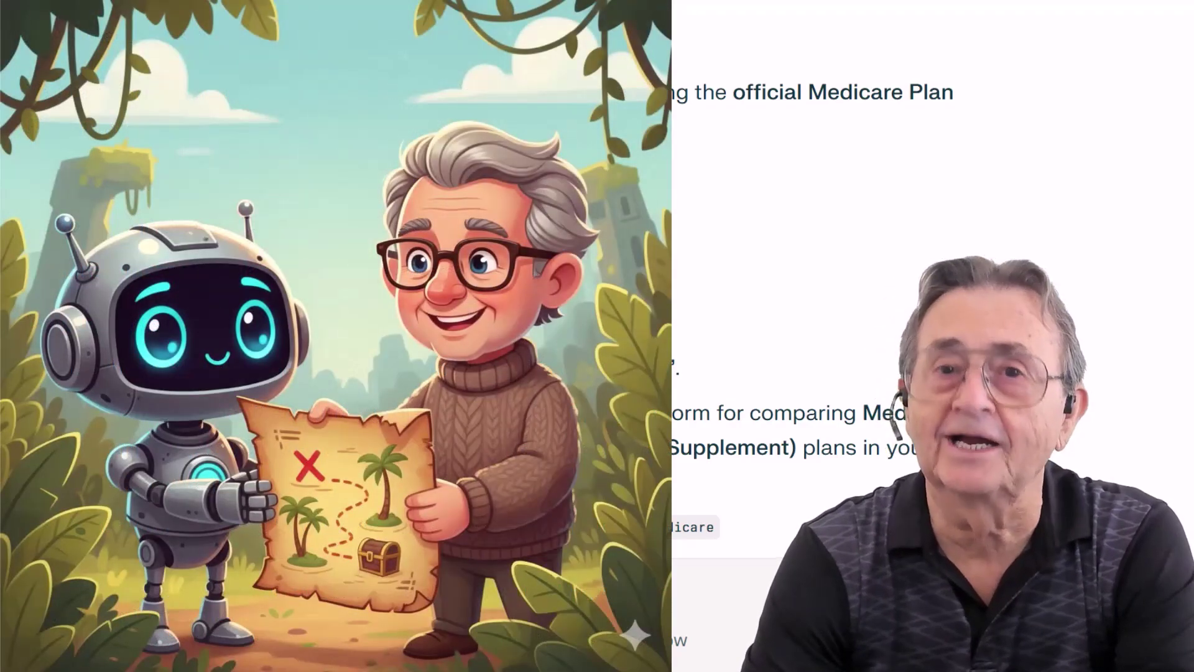
scroll(597, 336, "down", 5)
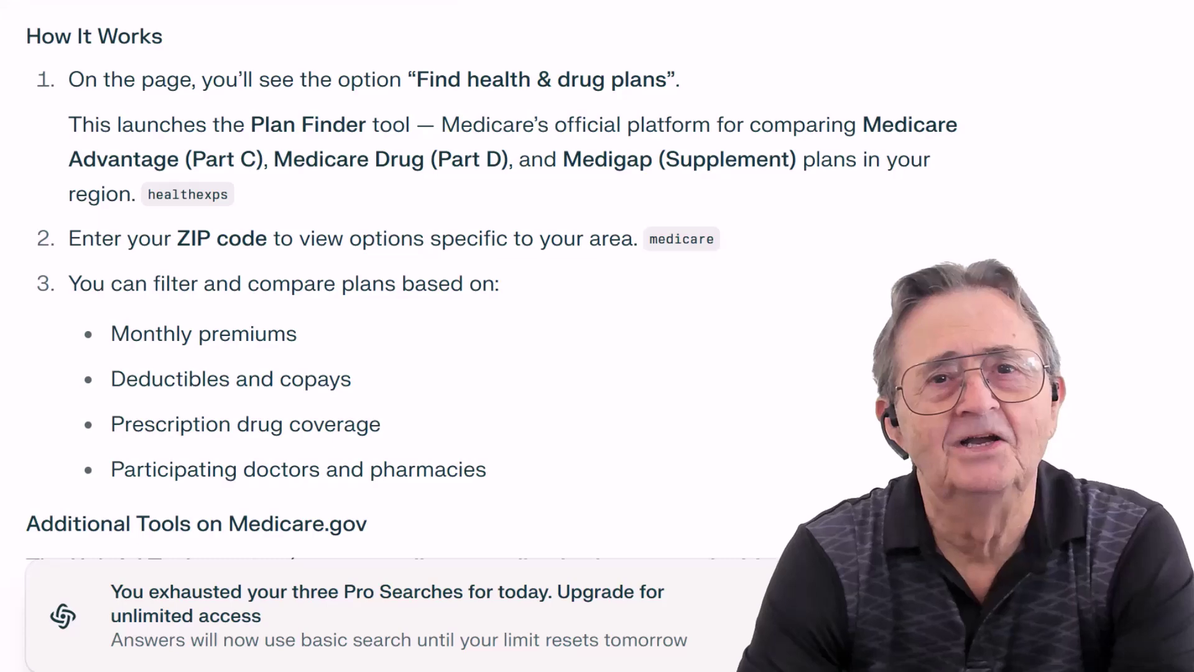
scroll(491, 289, "down", 3)
scroll(492, 289, "down", 5)
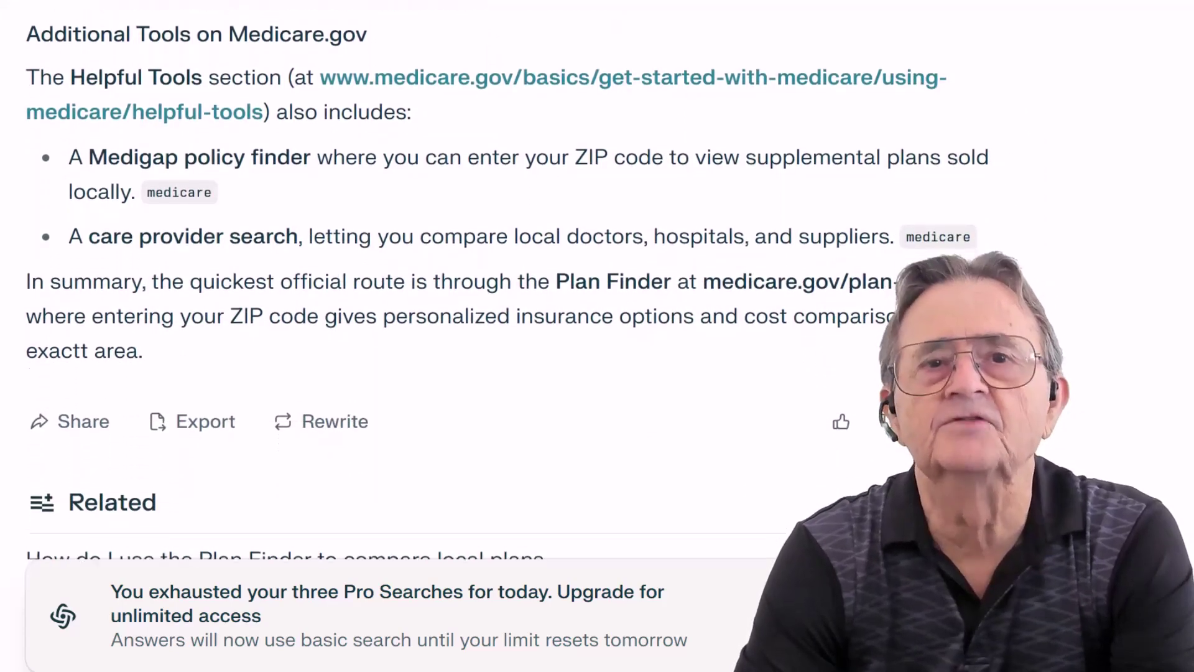
scroll(492, 289, "up", 10)
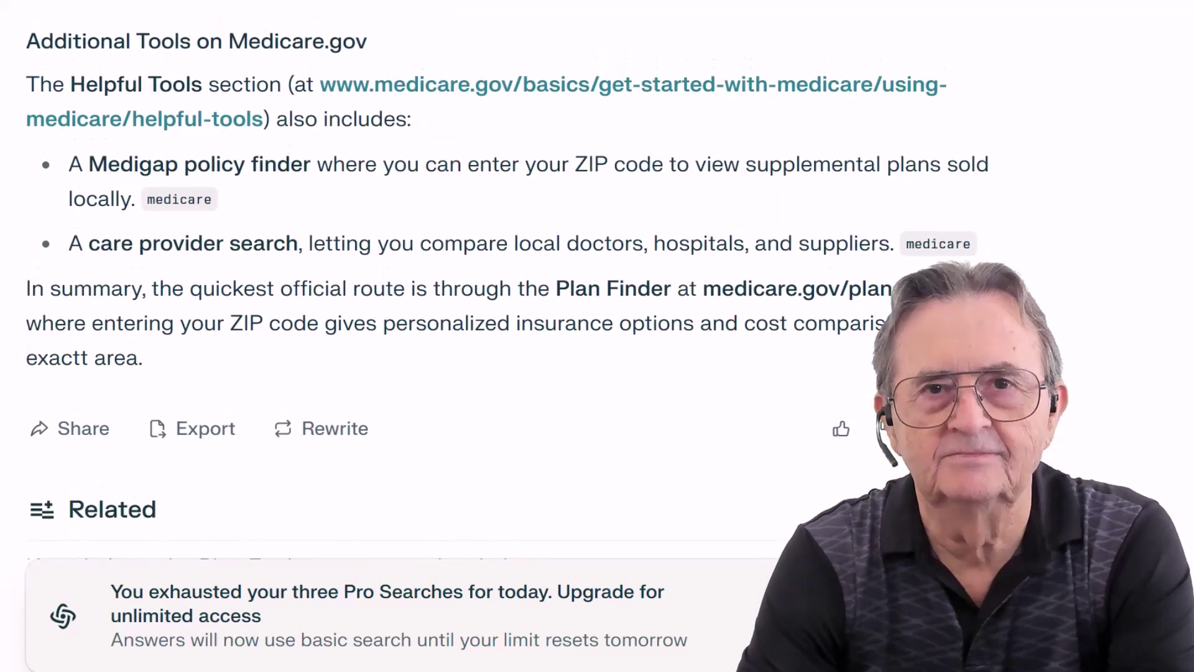
scroll(492, 289, "up", 2)
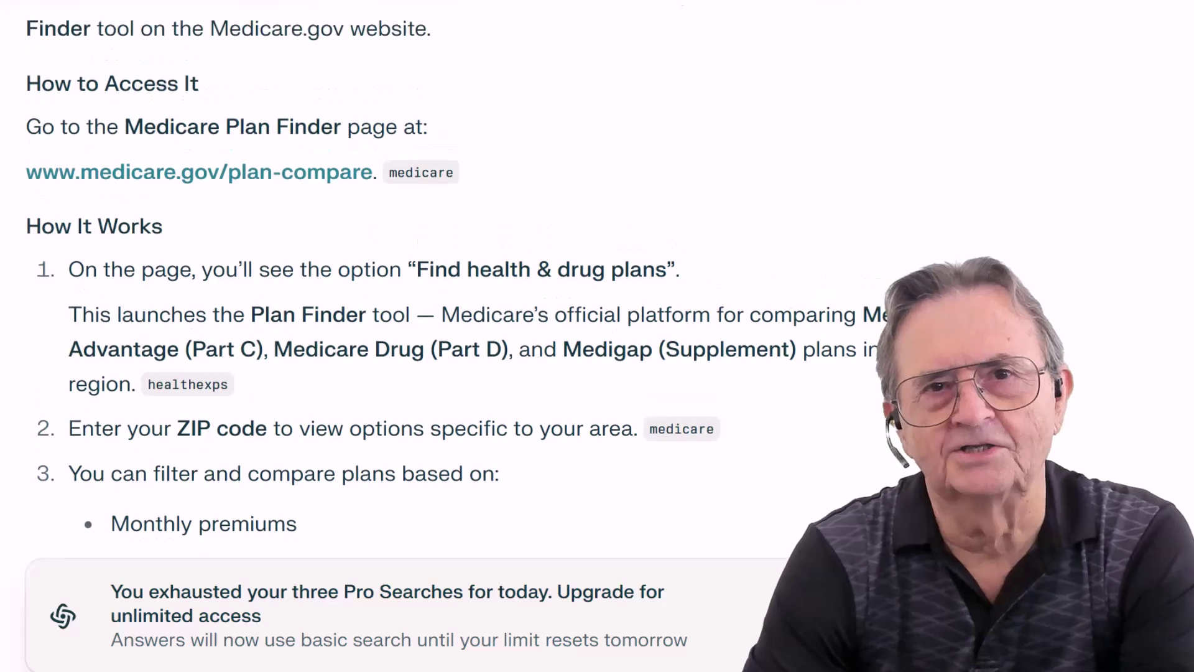
left_click(305, 372)
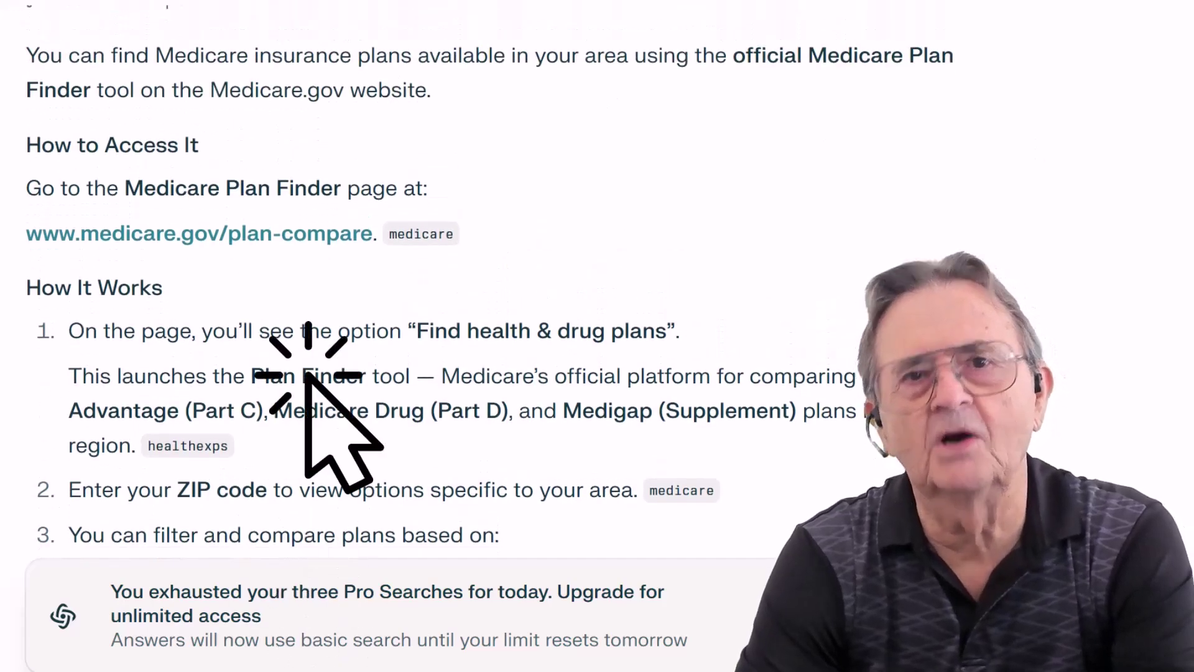
left_click(305, 243)
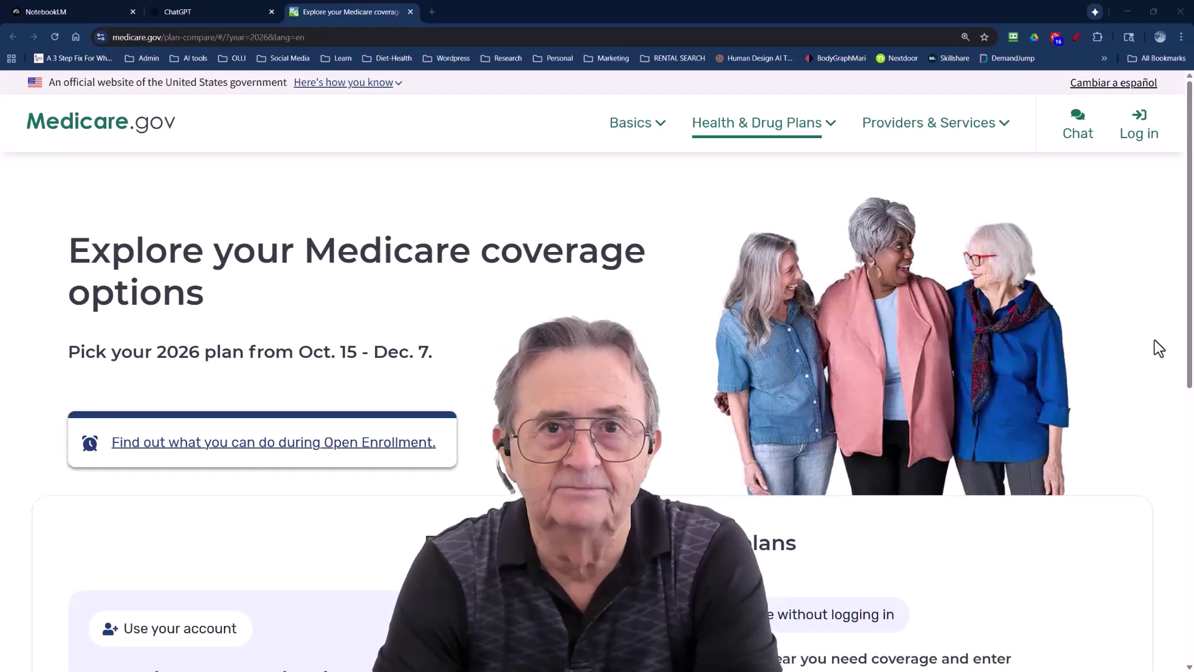
- Search for Medicare Advantage (Part C) plans in ZIP code 85367 without logging in
scroll(1154, 340, "down", 5)
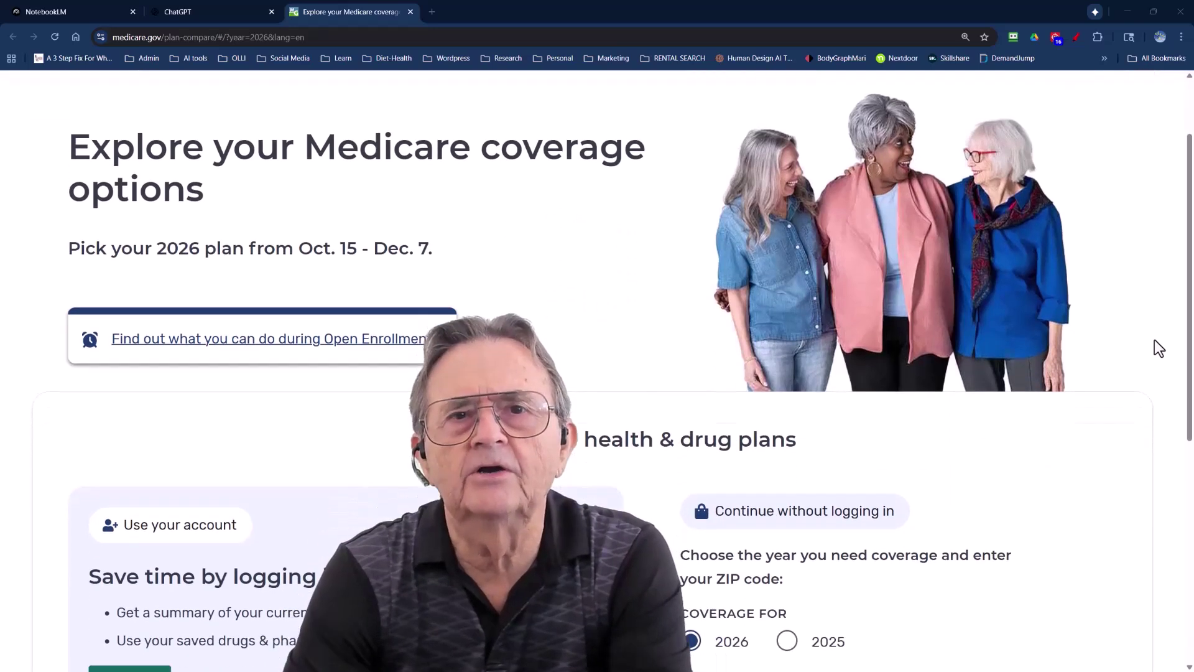
scroll(1120, 349, "down", 1)
left_click(723, 415)
type("8")
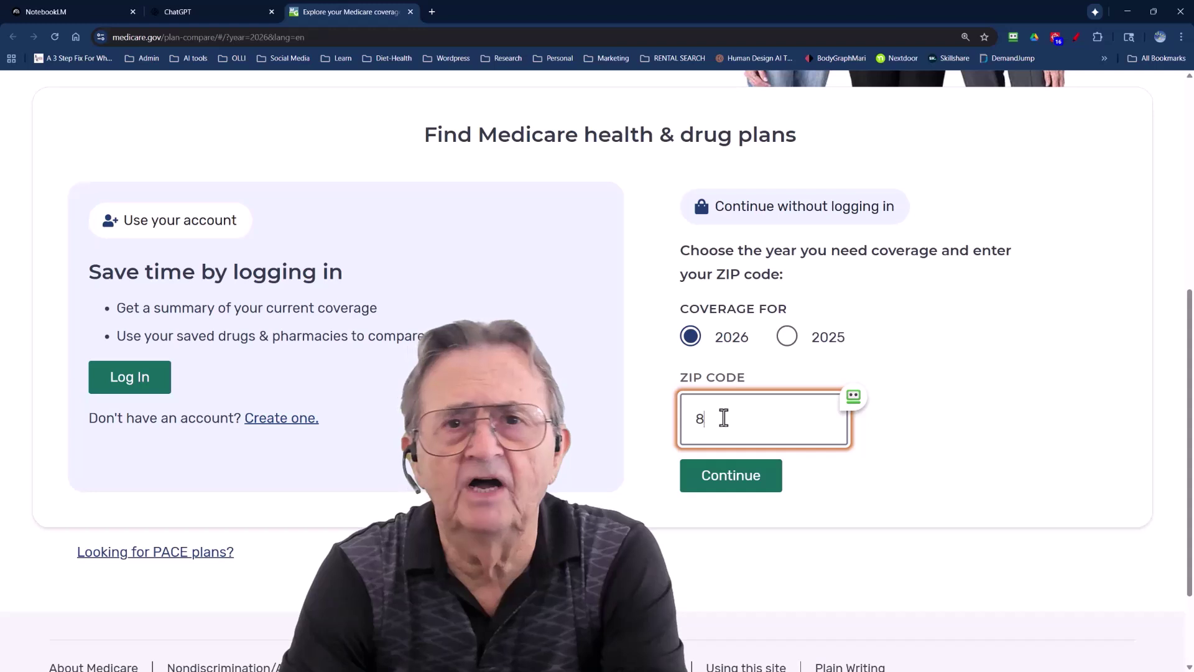
type("5387")
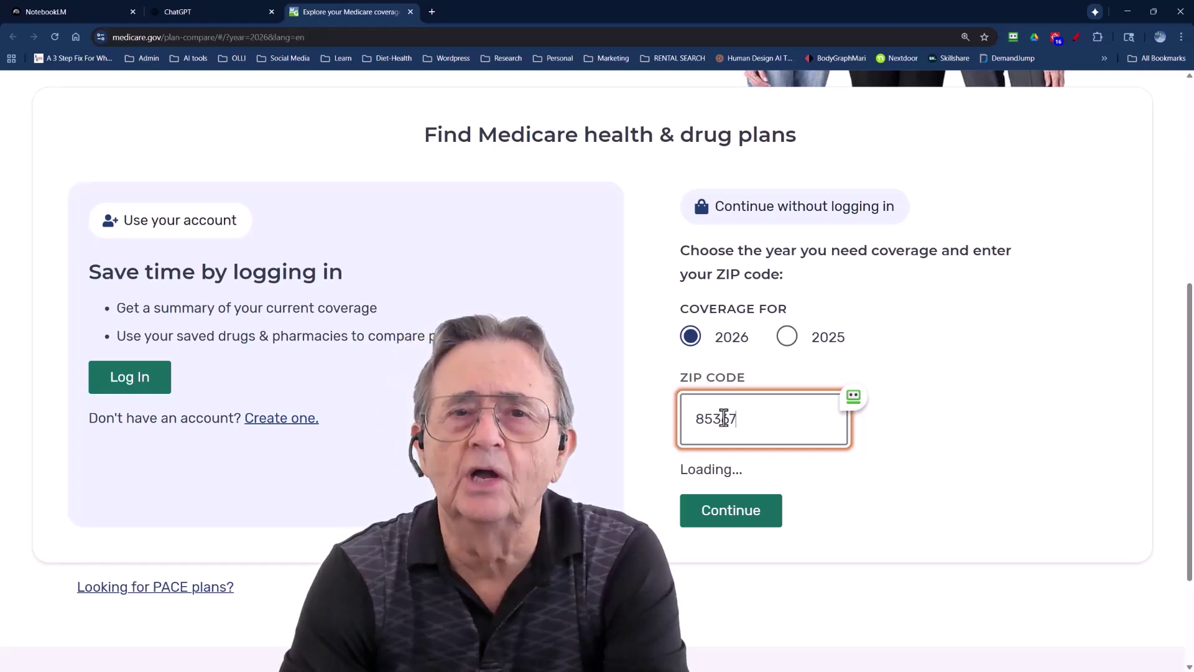
left_click(739, 476)
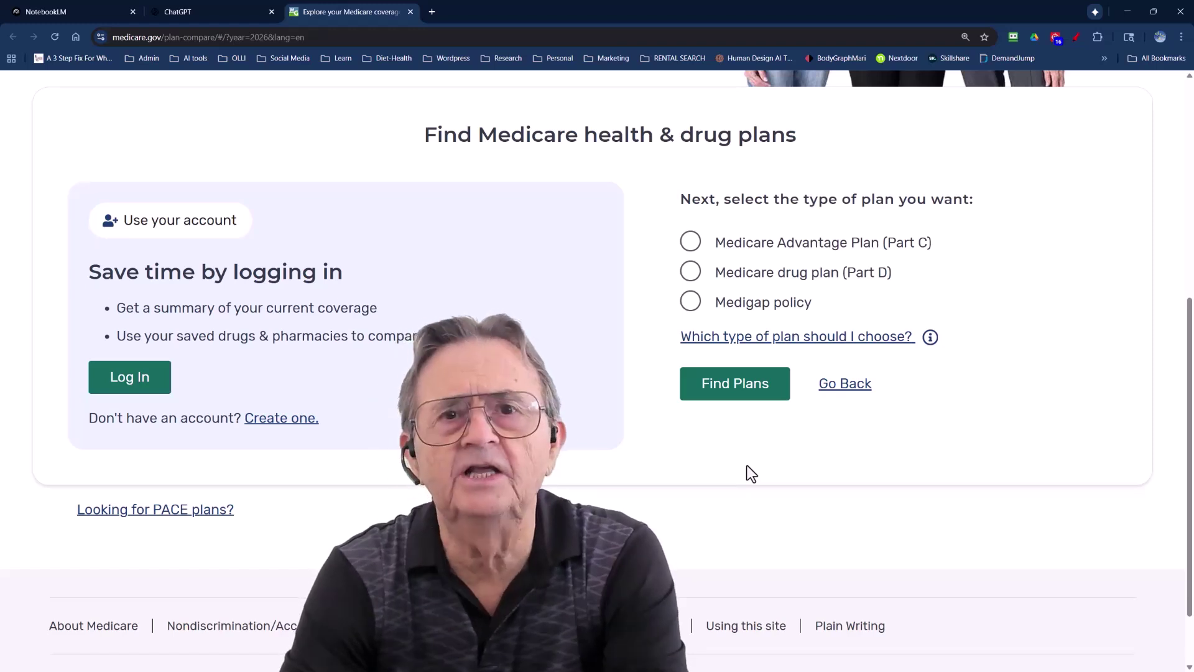
left_click(690, 241)
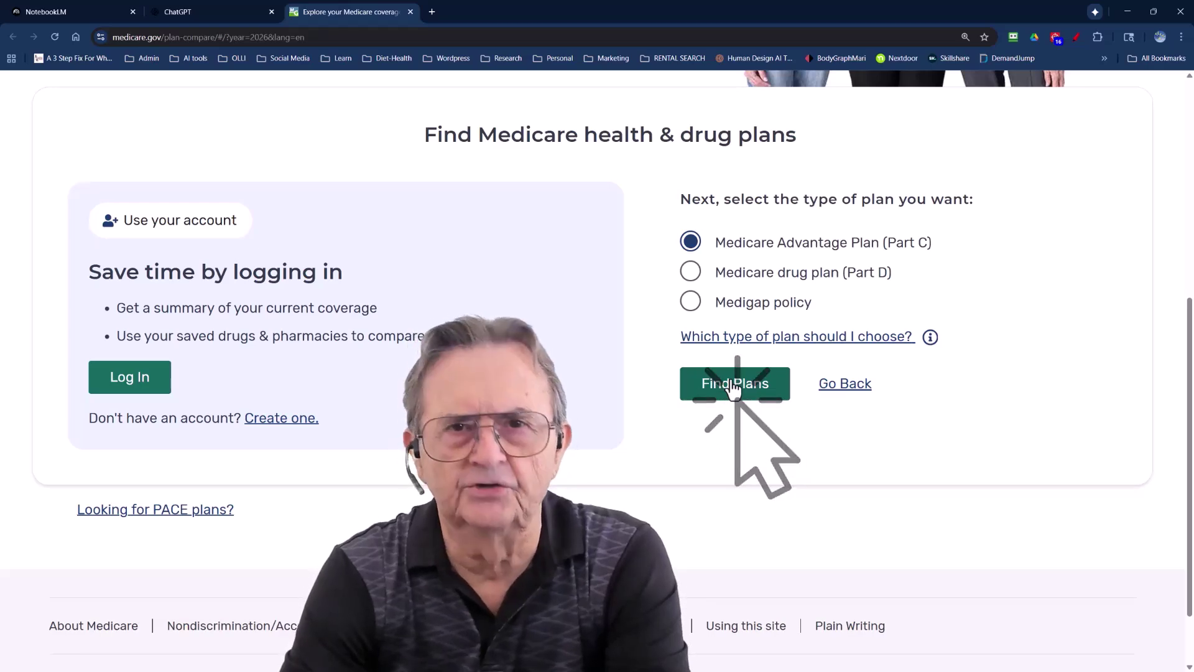
left_click(734, 386)
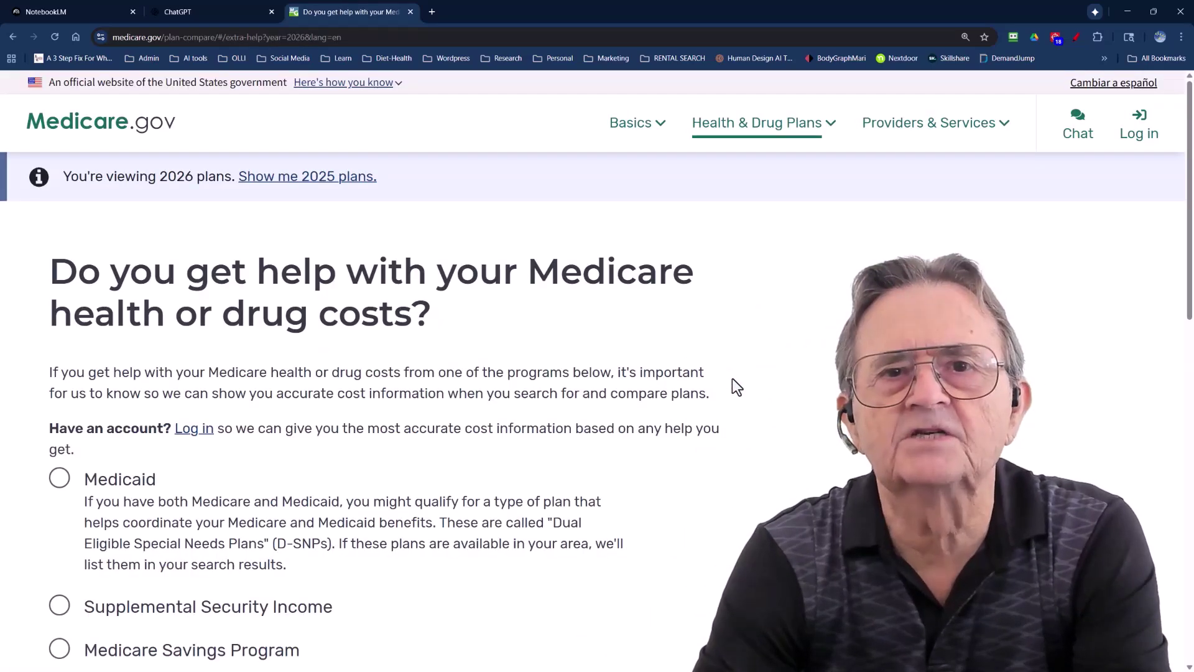
- Answer that no help comes from any of the listed programs and decline to see drug costs when comparing plans
scroll(734, 386, "down", 5)
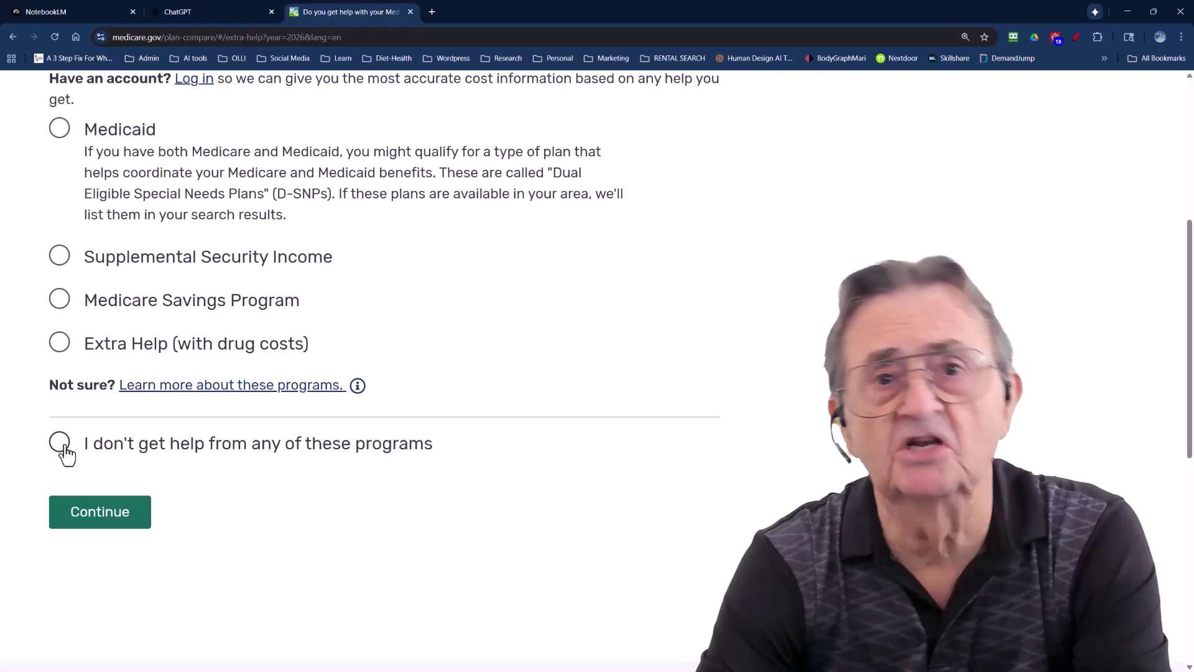
left_click(59, 443)
left_click(84, 514)
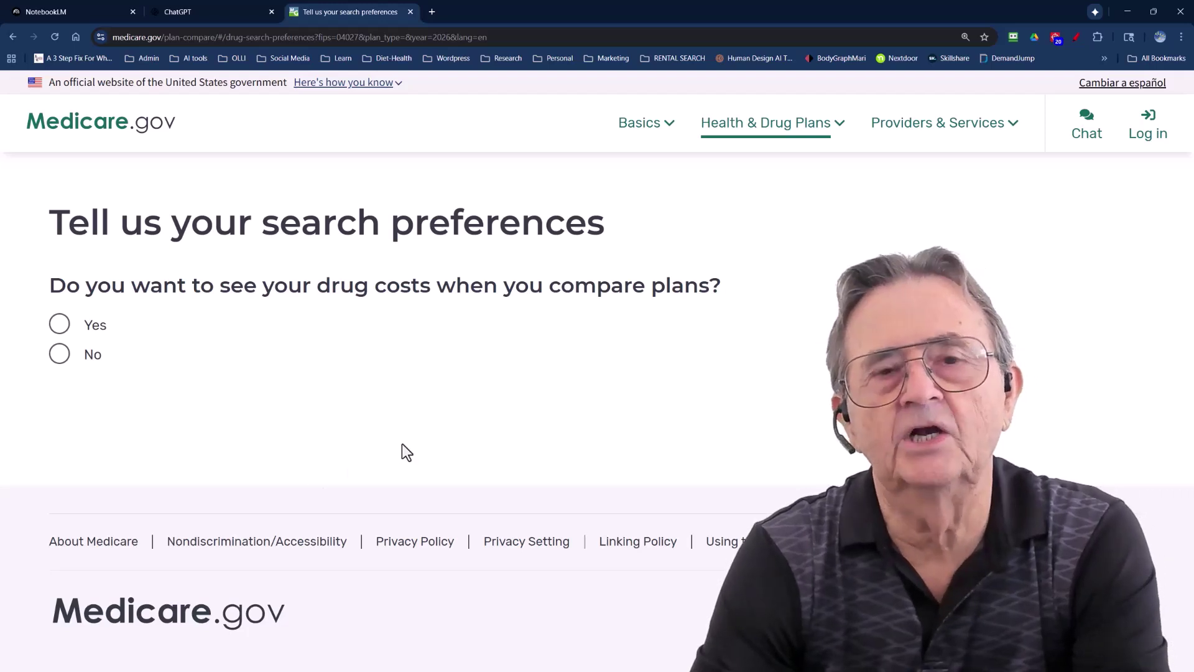
left_click(61, 359)
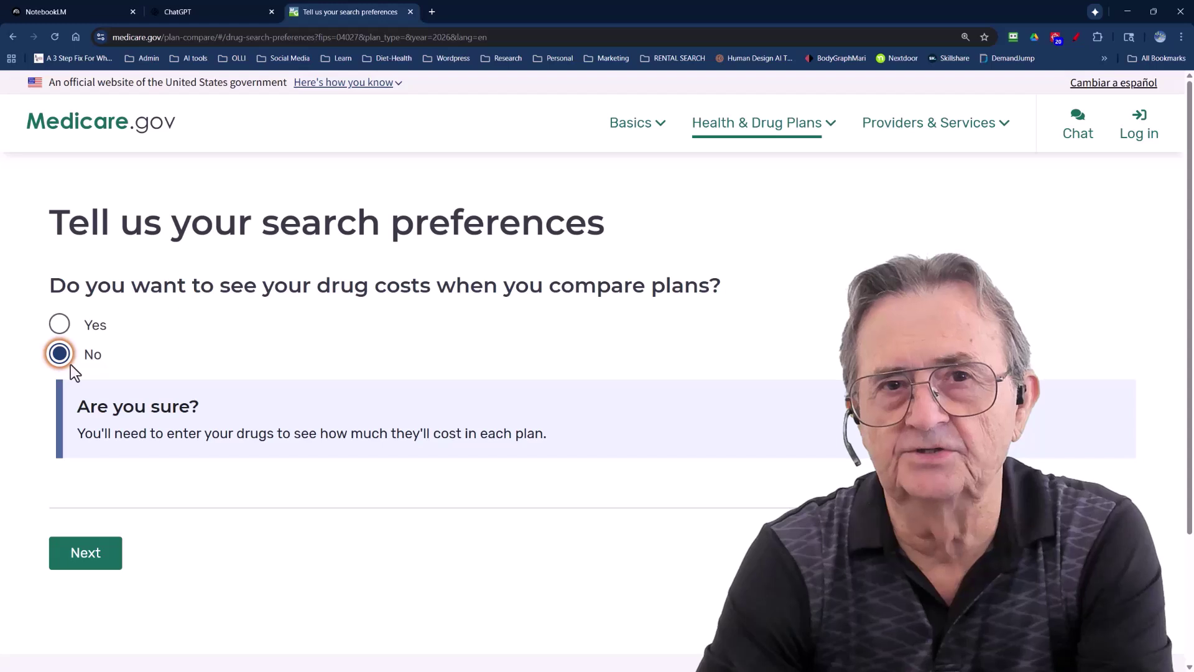
left_click(92, 551)
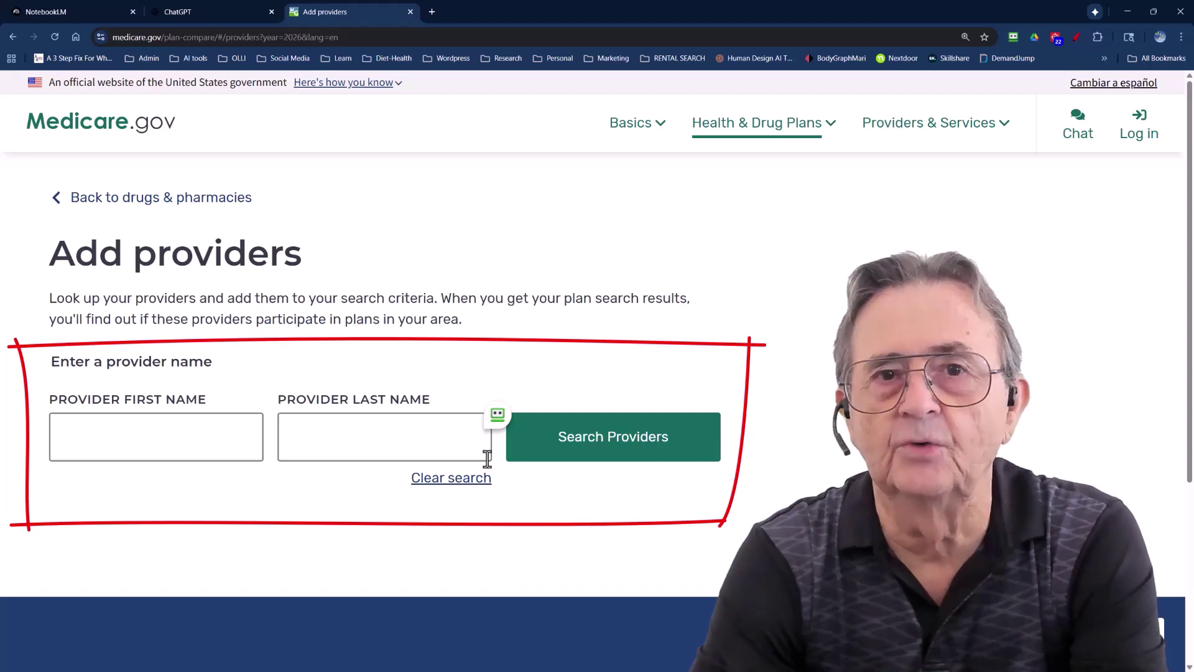
- Look up the provider by first and last name, add the matching adult medicine physician and continue to the plans
left_click(143, 444)
type("Adil")
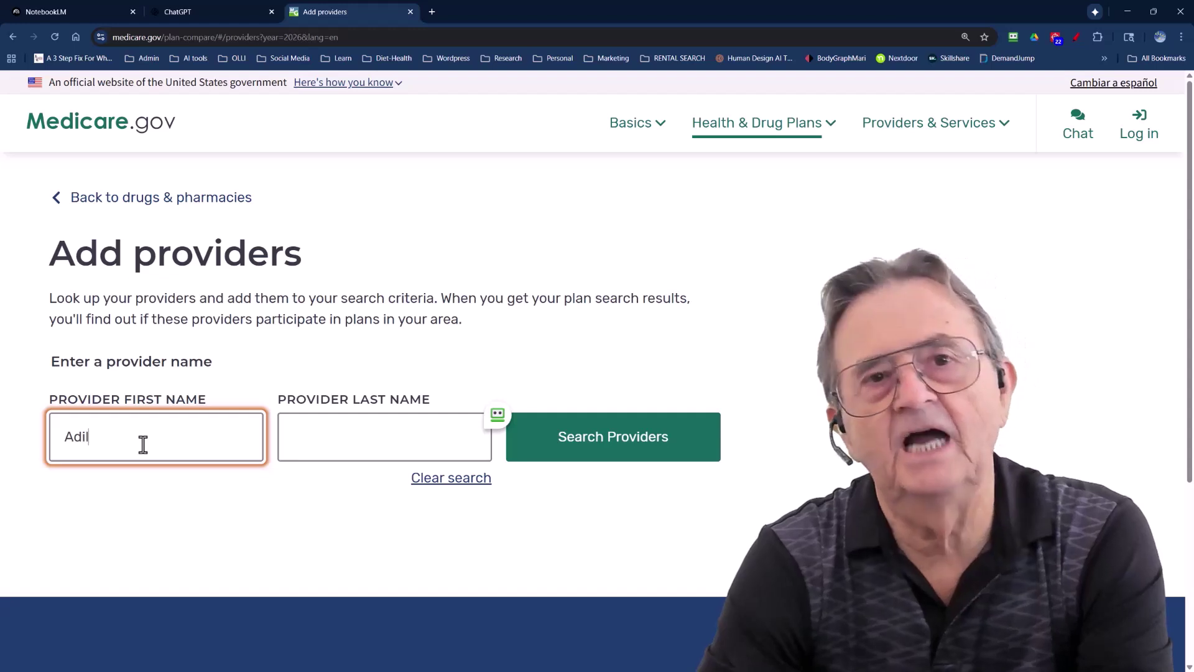
key("Tab")
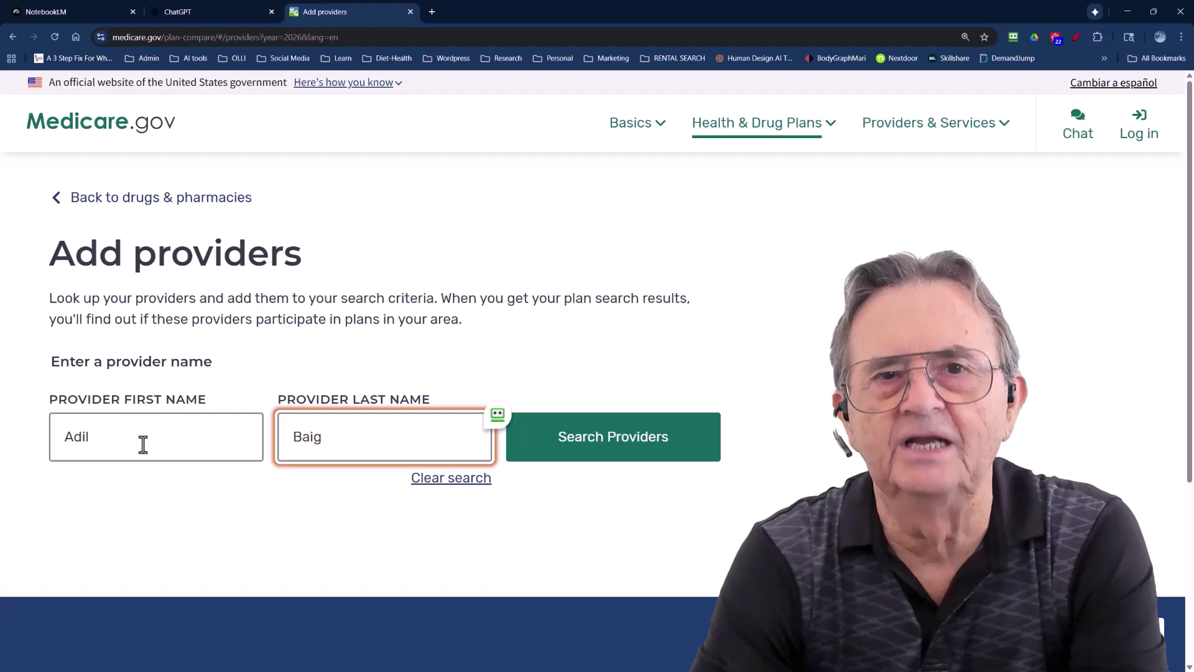
left_click(626, 445)
scroll(625, 454, "down", 3)
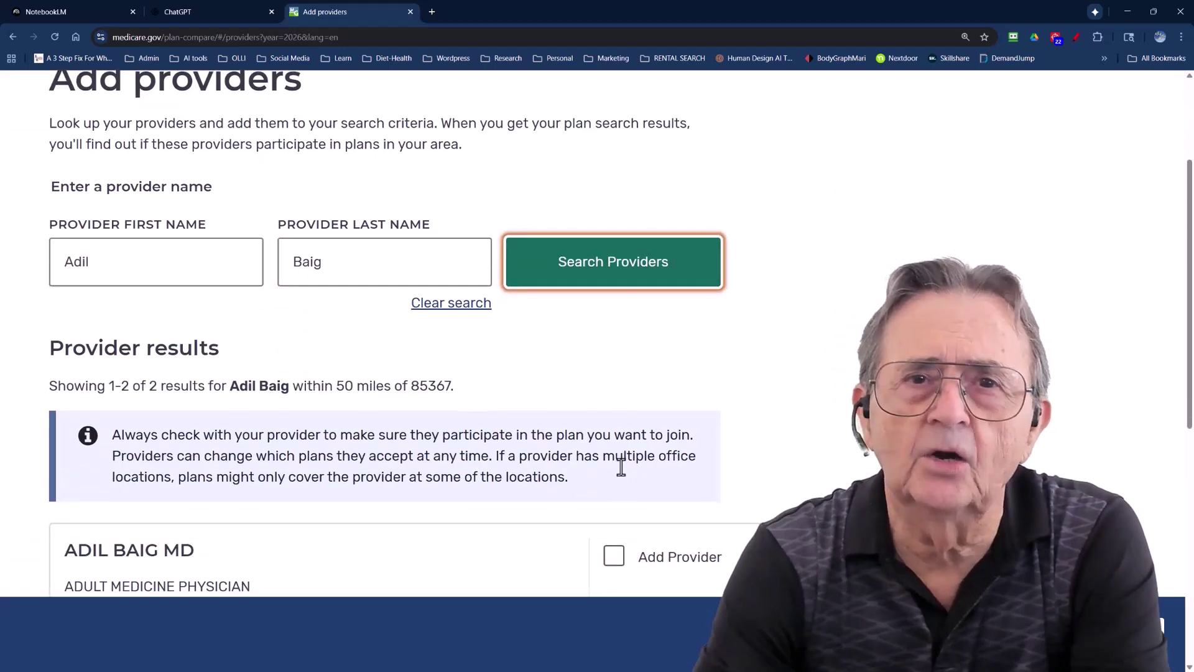
left_click(628, 504)
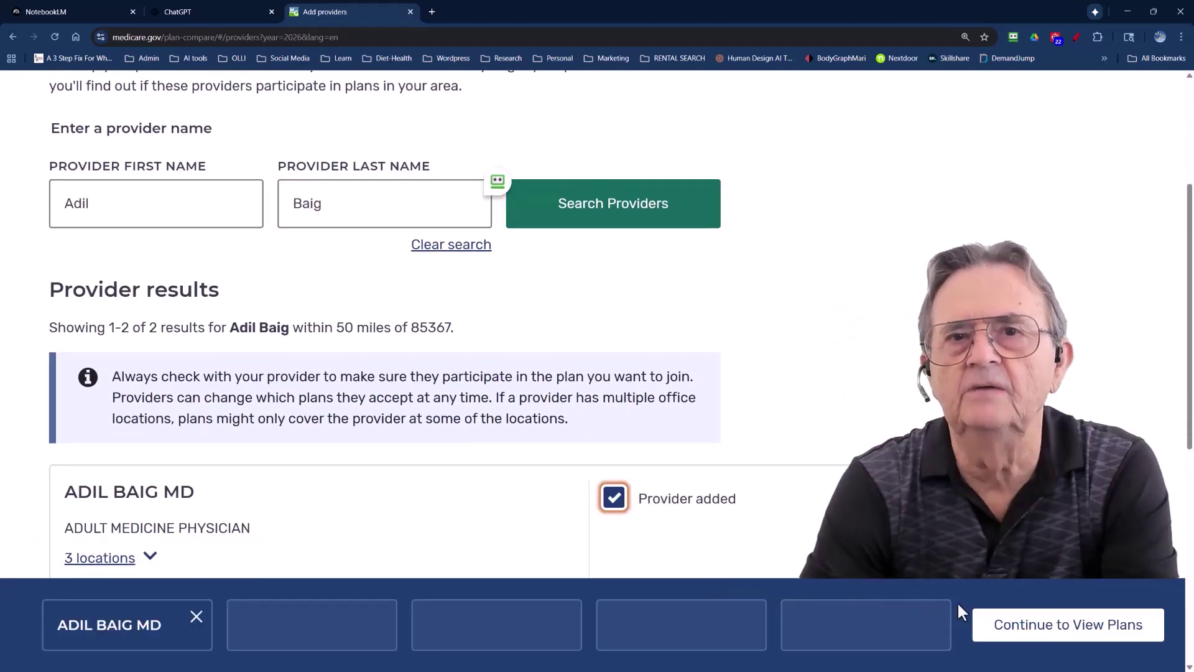
left_click(1028, 631)
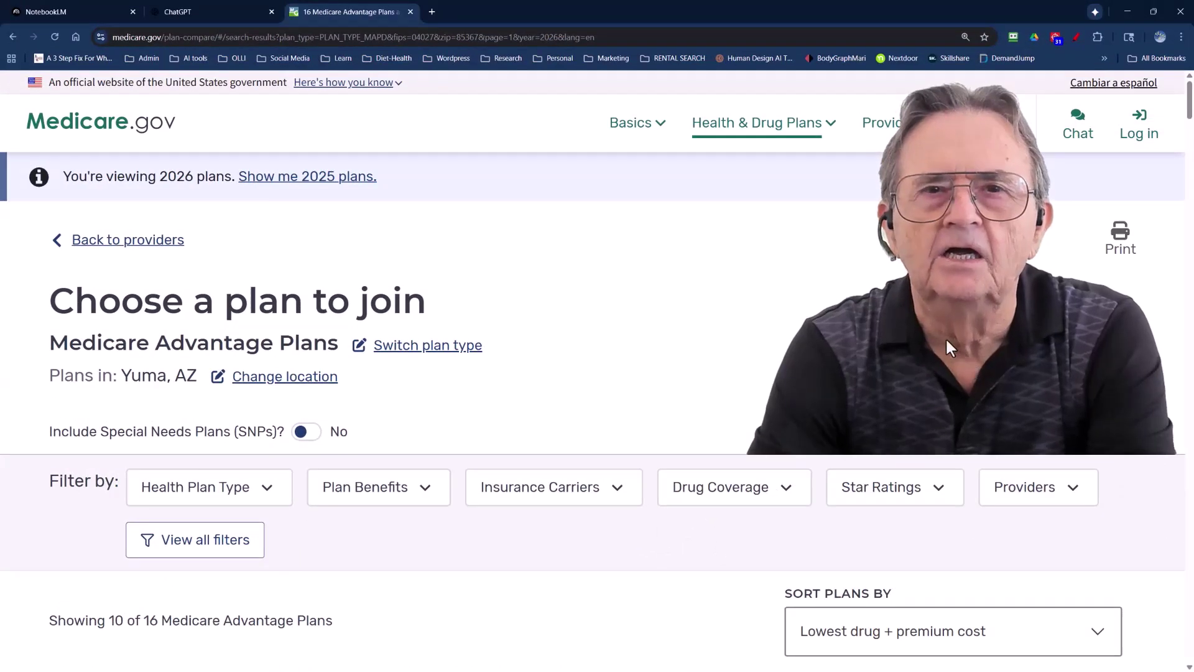
- Filter the Medicare Advantage plans to those that include drug coverage
left_click(791, 496)
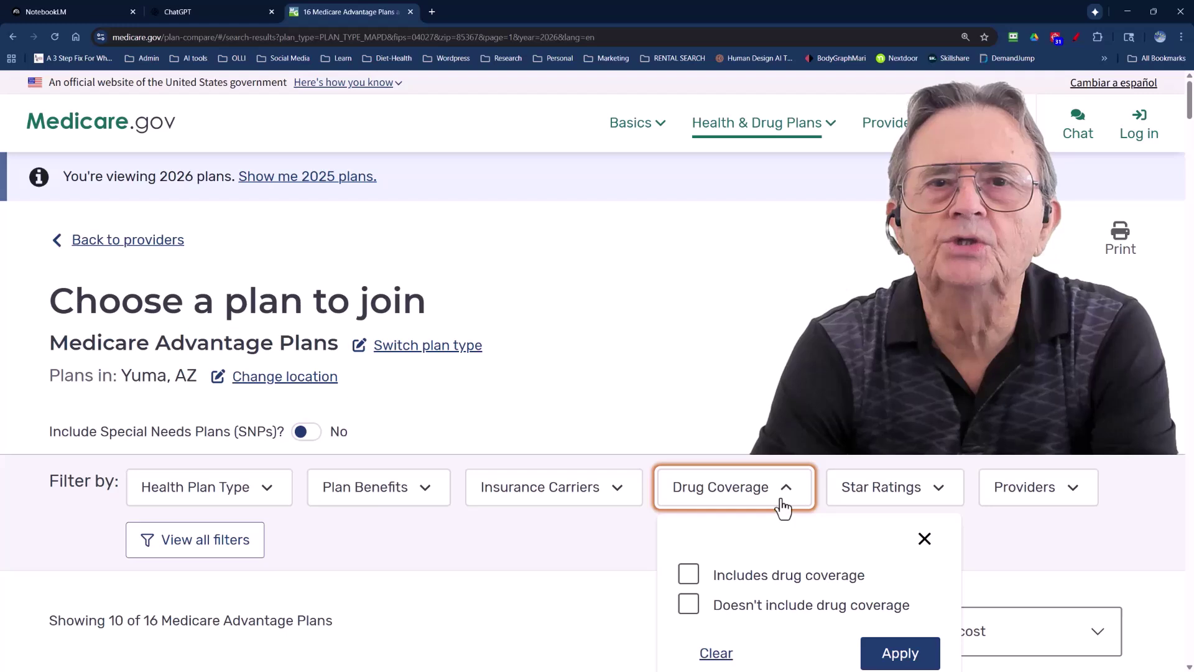
left_click(689, 574)
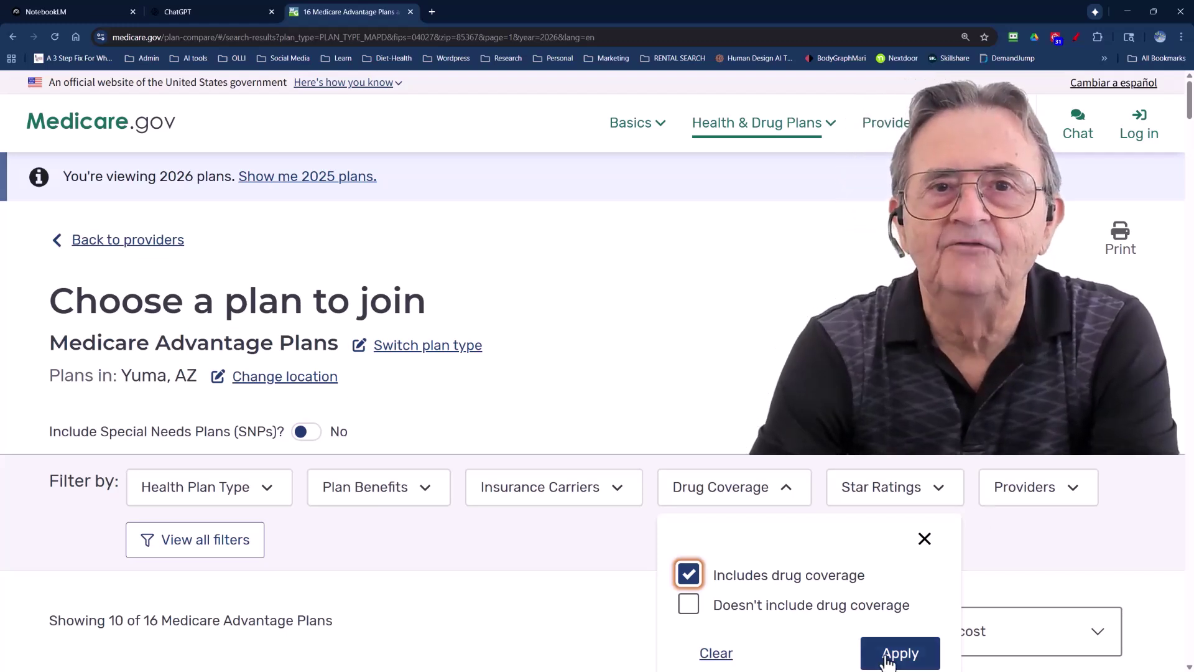
left_click(905, 654)
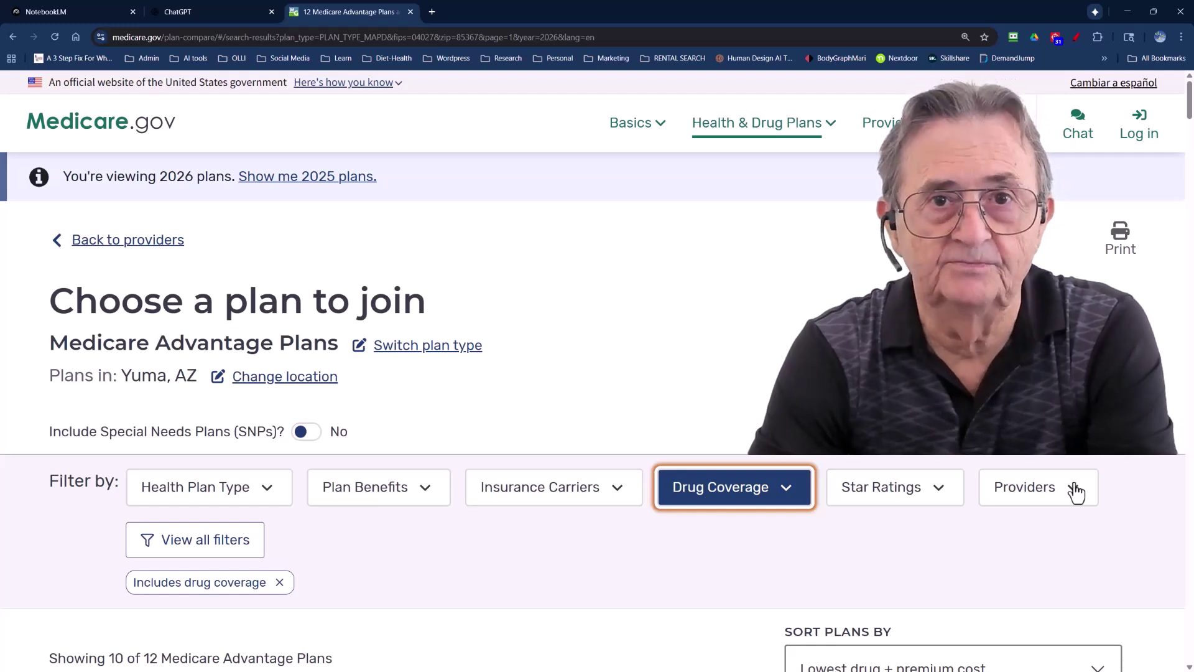
- Limit the plan list to plans in which the added must-have provider participates
scroll(1076, 493, "down", 2)
left_click(1078, 373)
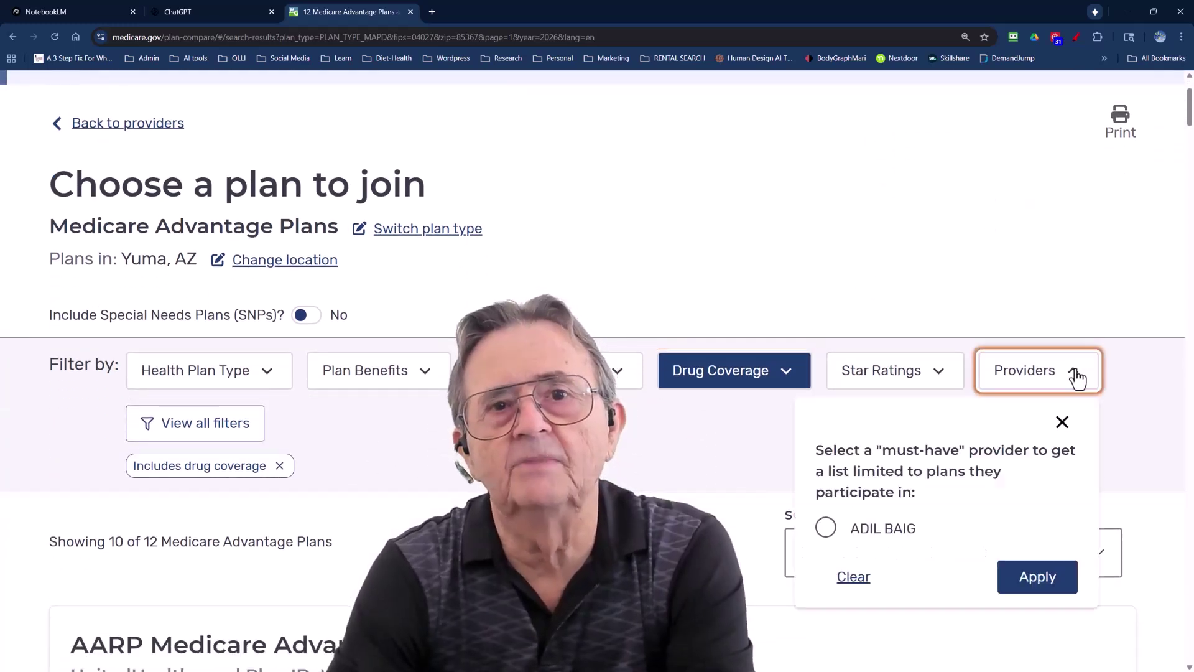
left_click(826, 526)
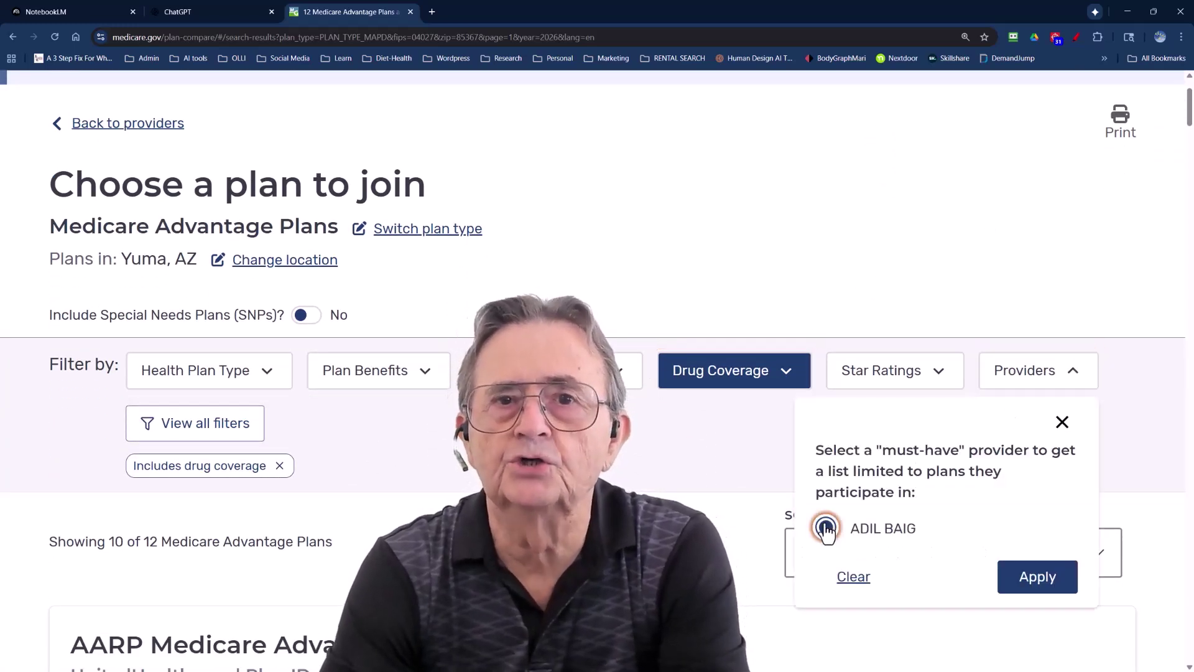
left_click(1038, 583)
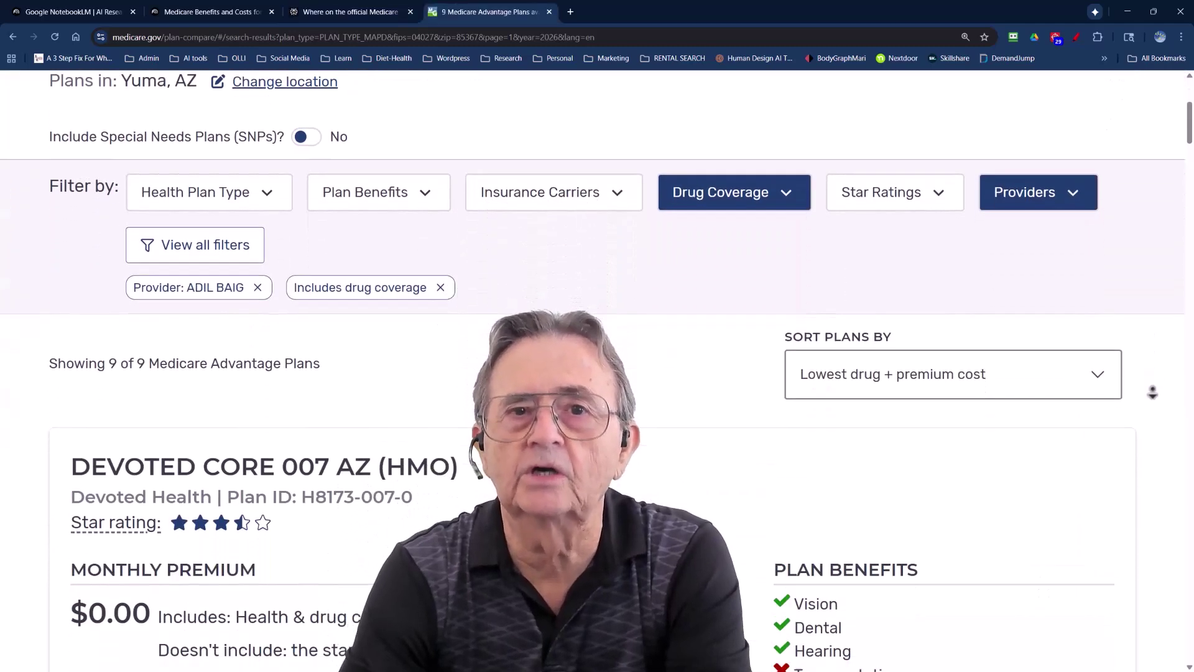
- Look over the filtered plans and open the plan details of DEVOTED CORE 007 AZ (HMO)
scroll(1158, 454, "down", 7)
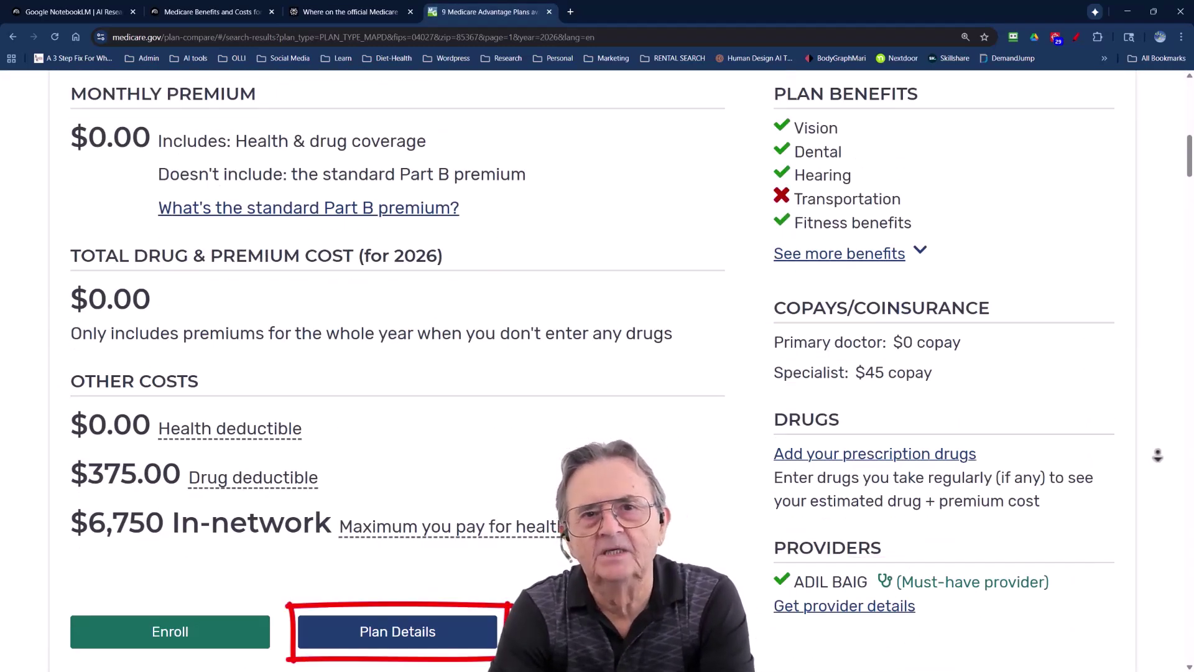
left_click(406, 641)
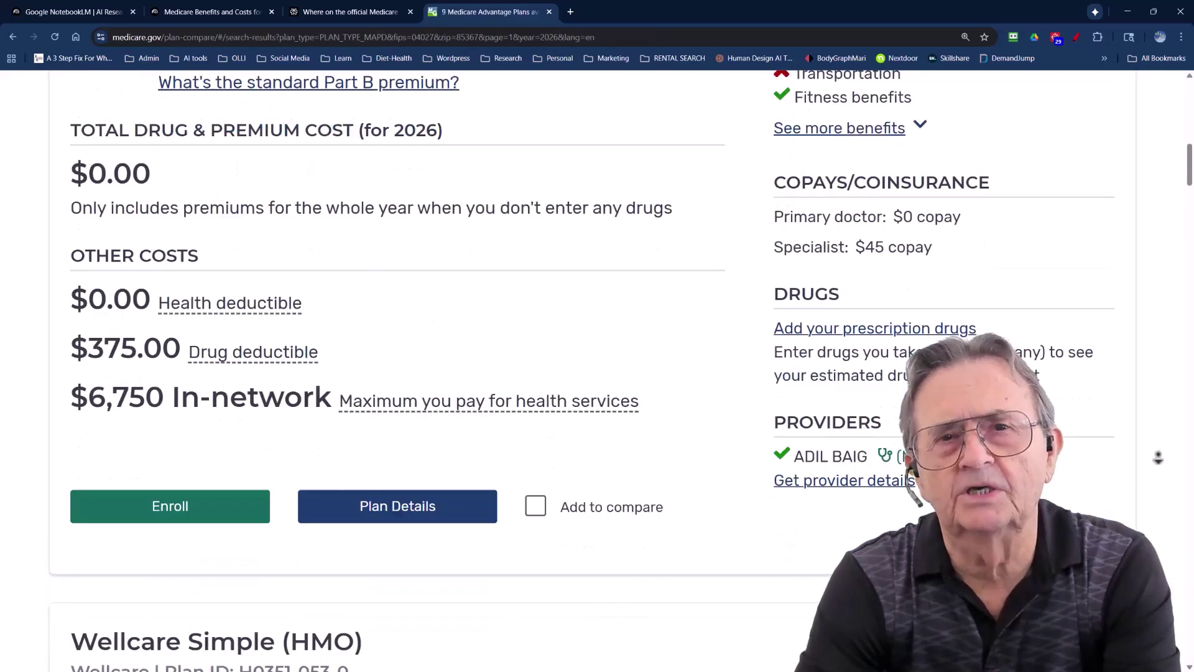
scroll(1158, 460, "down", 15)
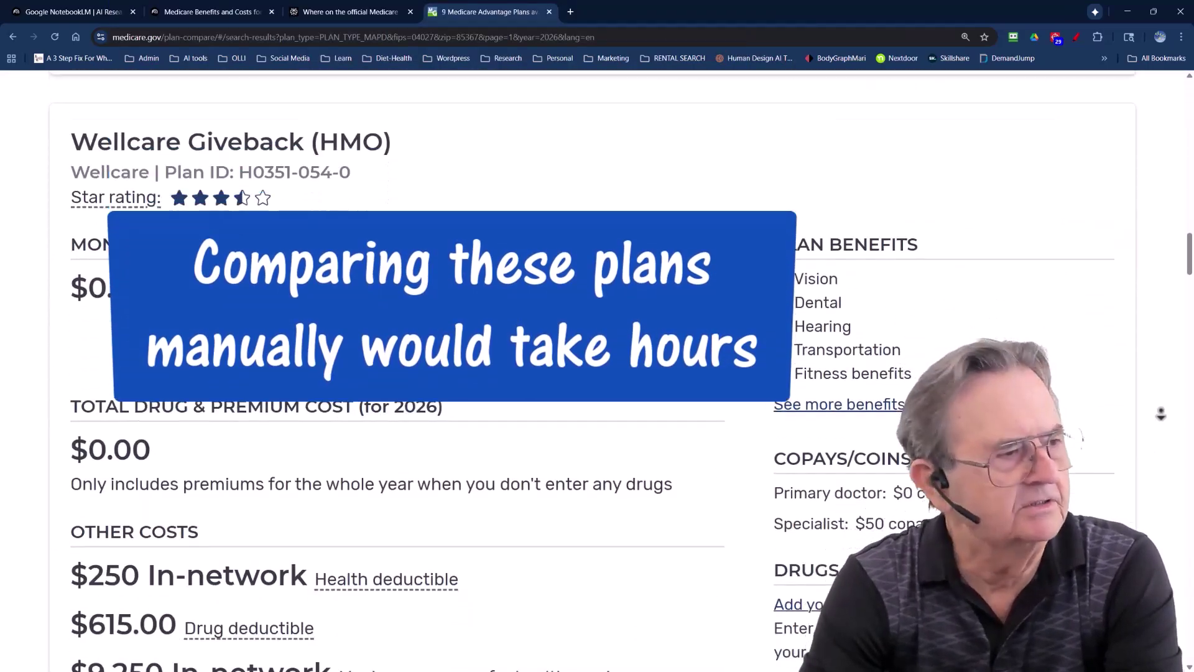
scroll(1161, 413, "down", 12)
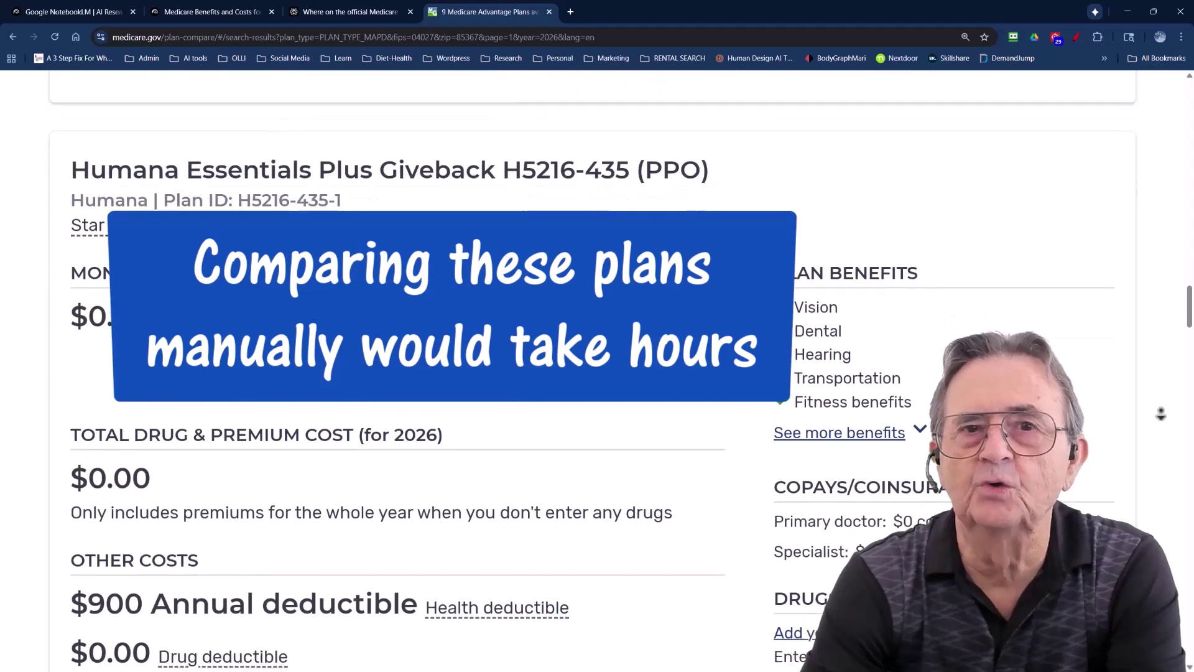
scroll(1161, 413, "down", 8)
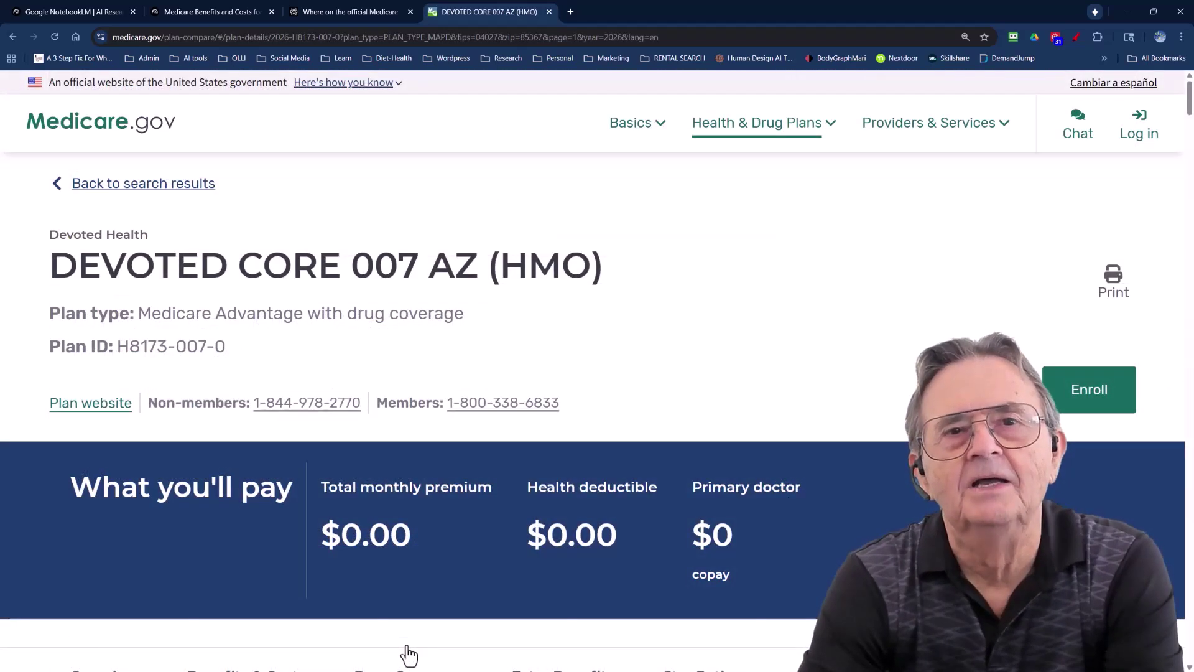
- Print the DEVOTED CORE 007 AZ (HMO) plan details to a PDF saved in the _TEMP folder
left_click(1114, 276)
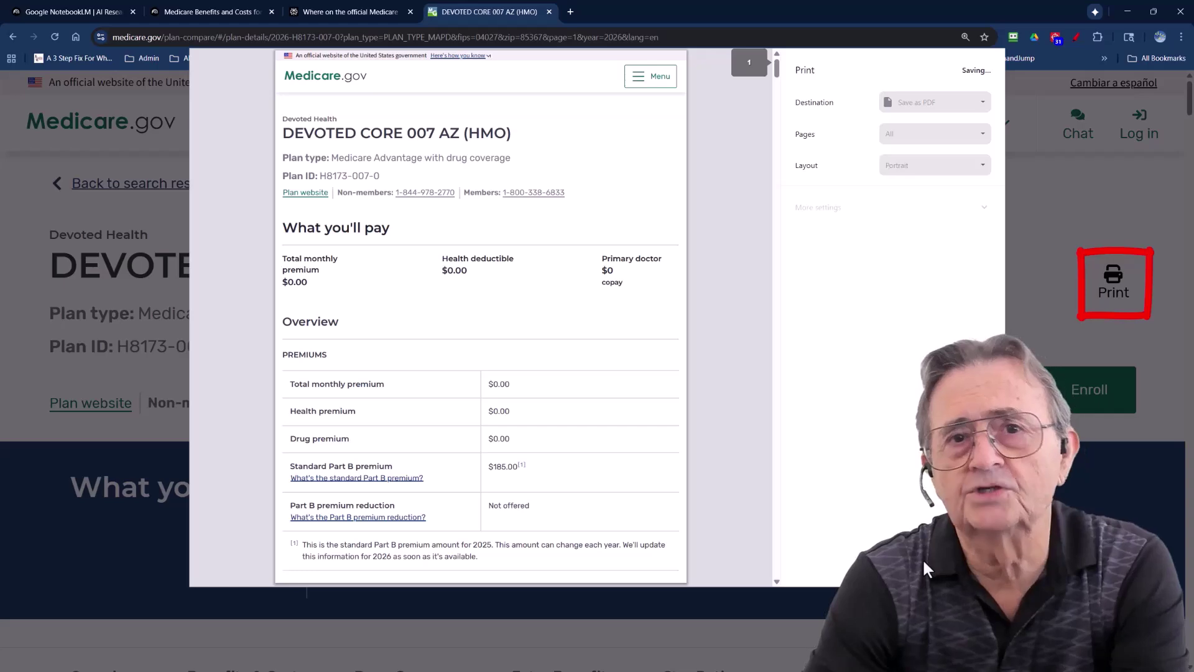
left_click(924, 557)
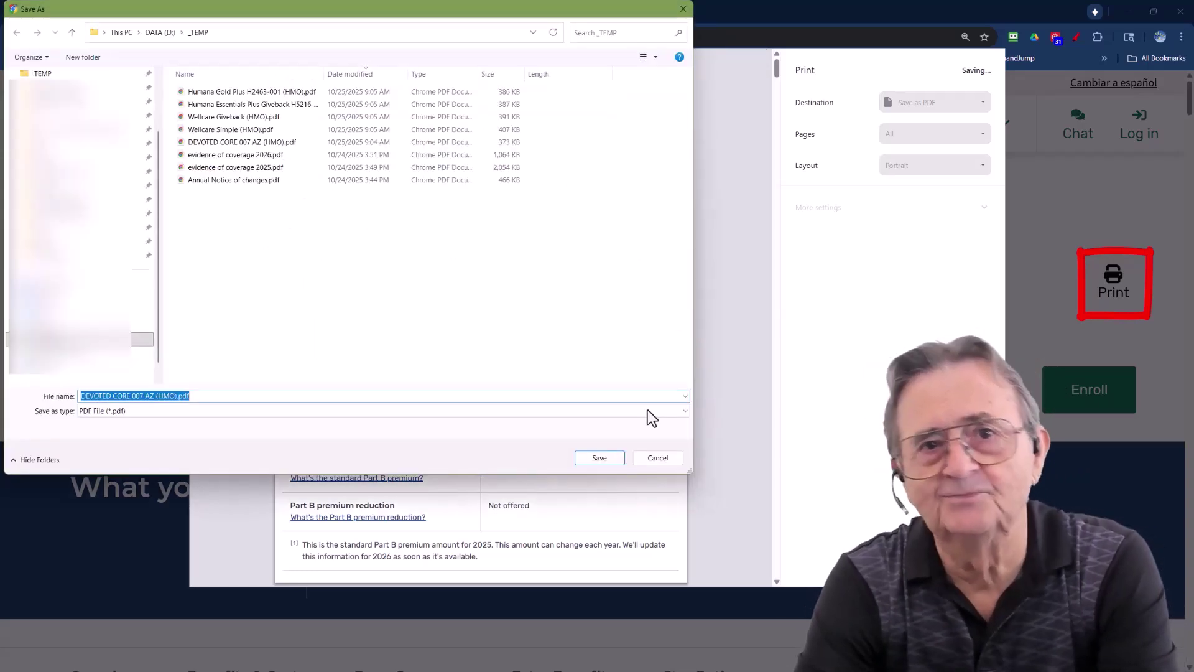
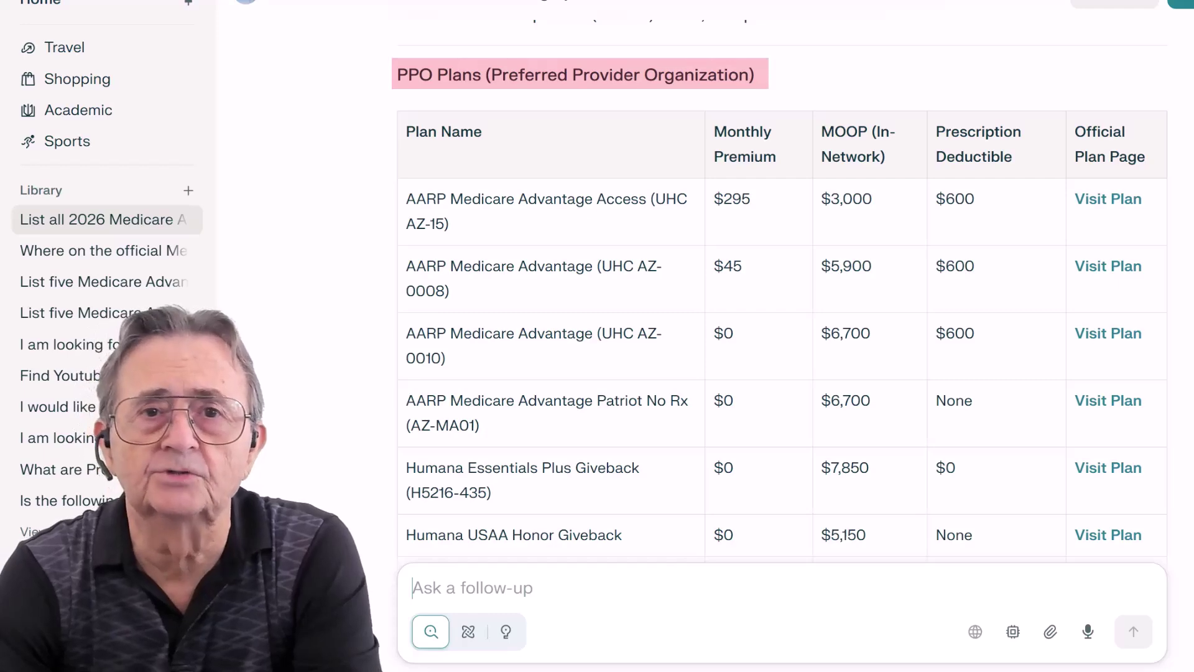
- Look over the PPO and HMO plan tables and the key points in the AI-generated list of 2026 Medicare Advantage plans
scroll(782, 311, "down", 10)
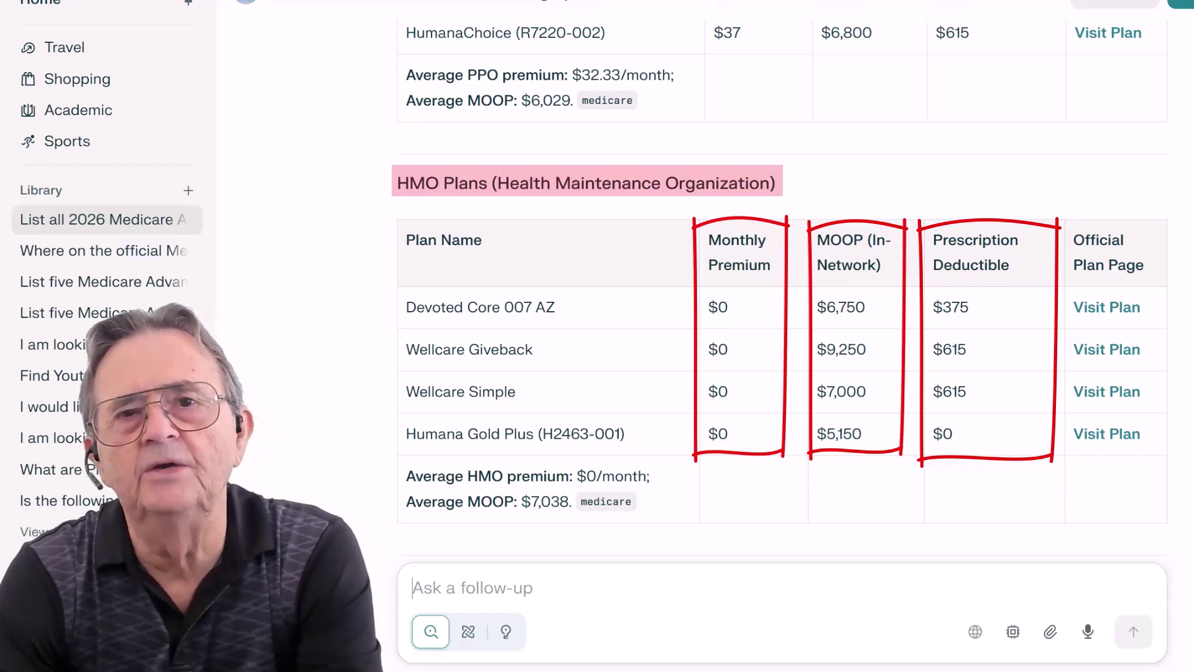
scroll(783, 292, "down", 5)
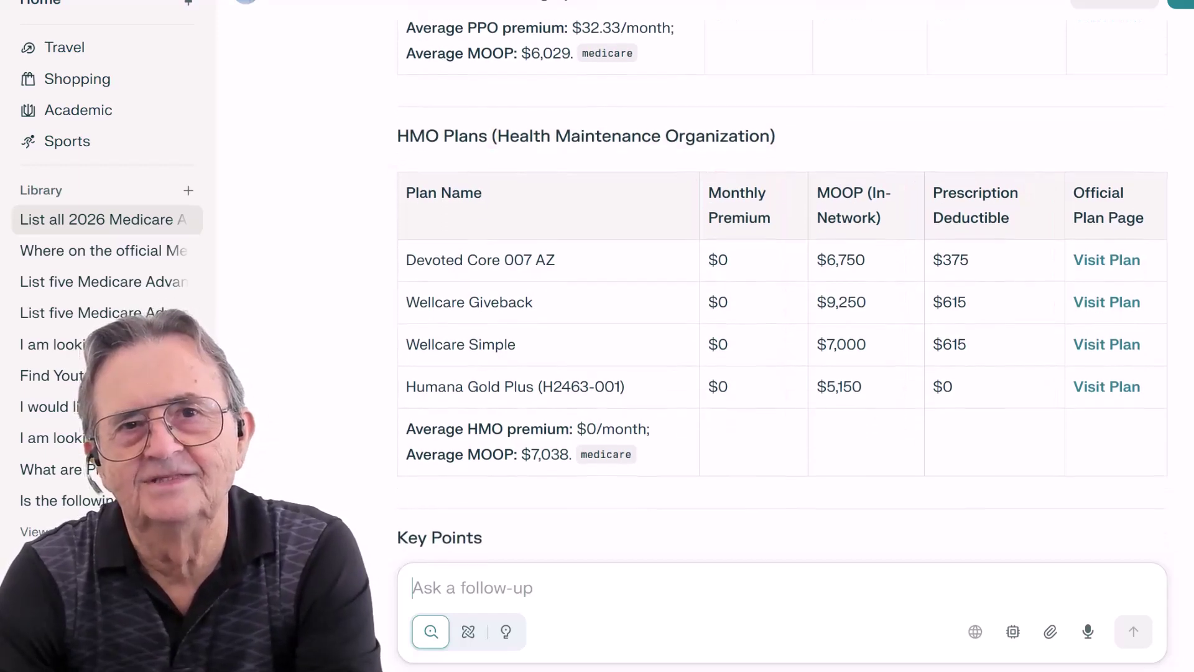
scroll(782, 292, "down", 2)
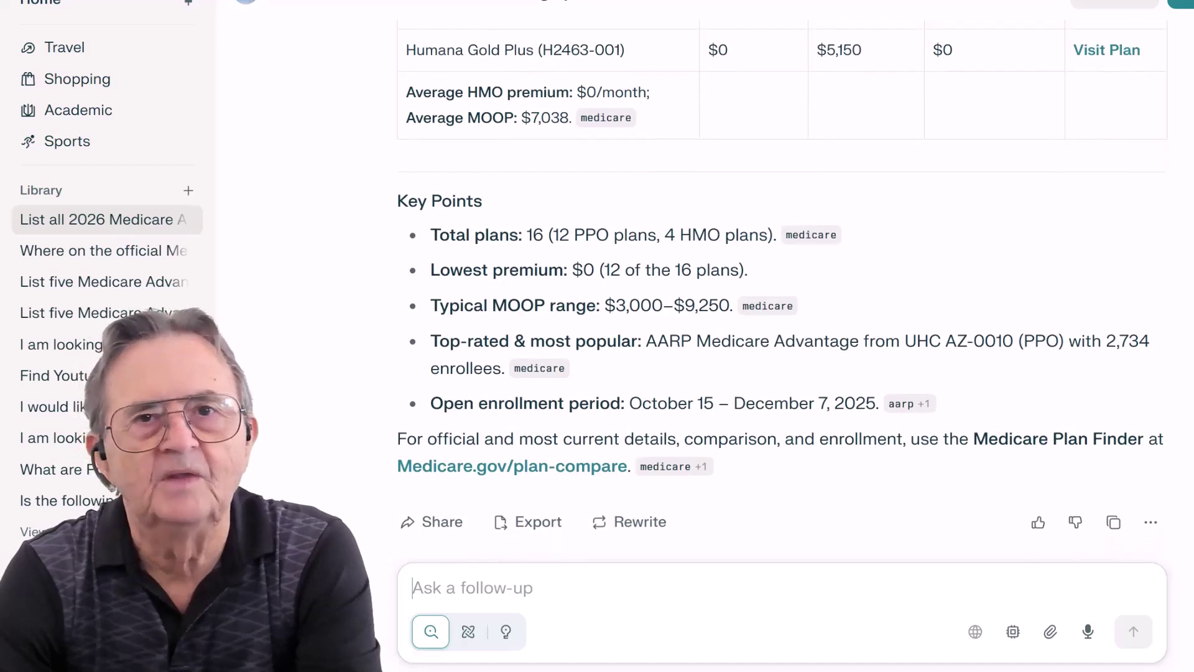
left_click_drag(433, 234, 781, 233)
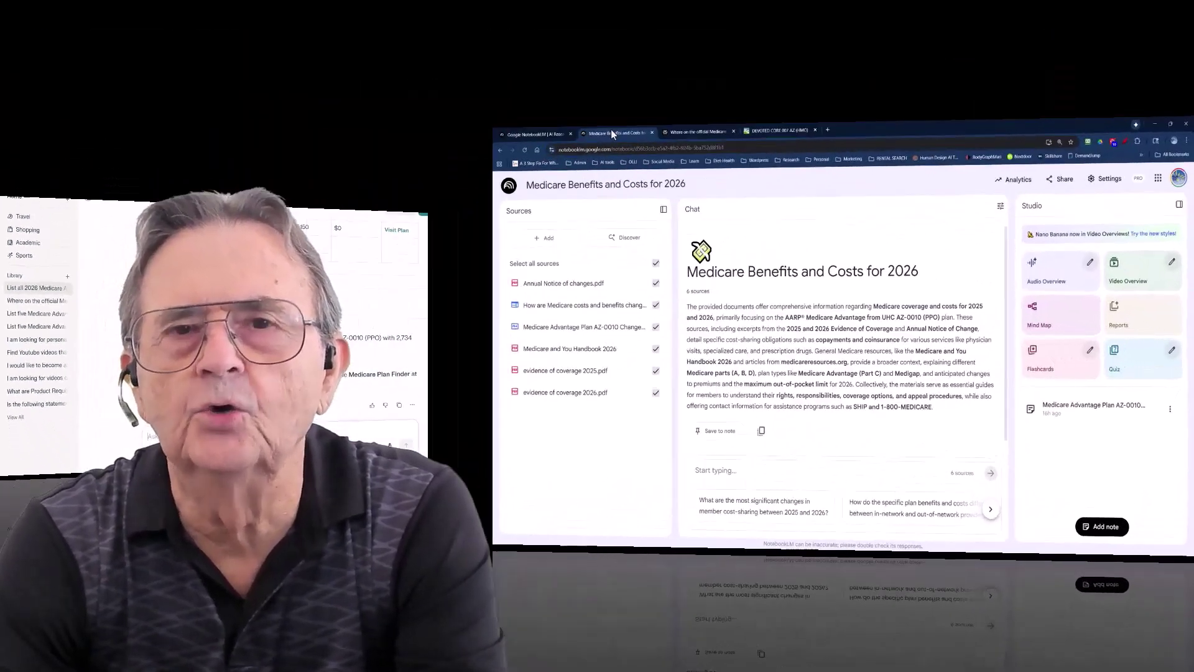
- Switch to the Medicare Benefits and Costs for 2026 notebook and upload the Devoted Core, two Humana and two Wellcare plan PDFs as sources
left_click(202, 9)
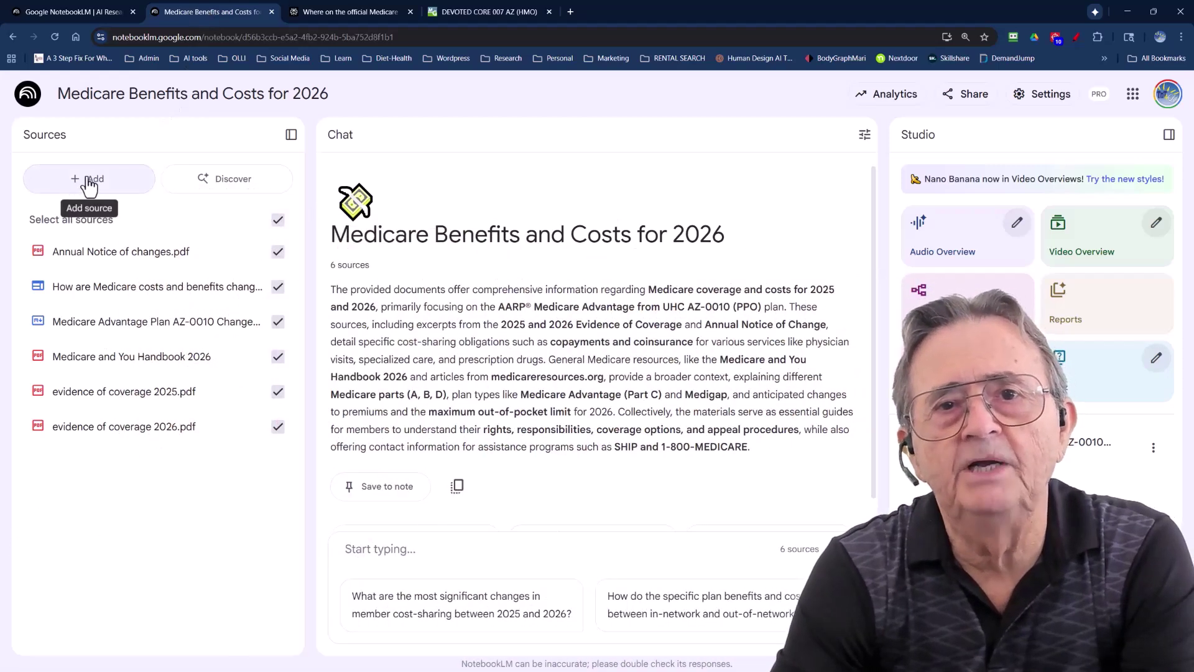
left_click(89, 181)
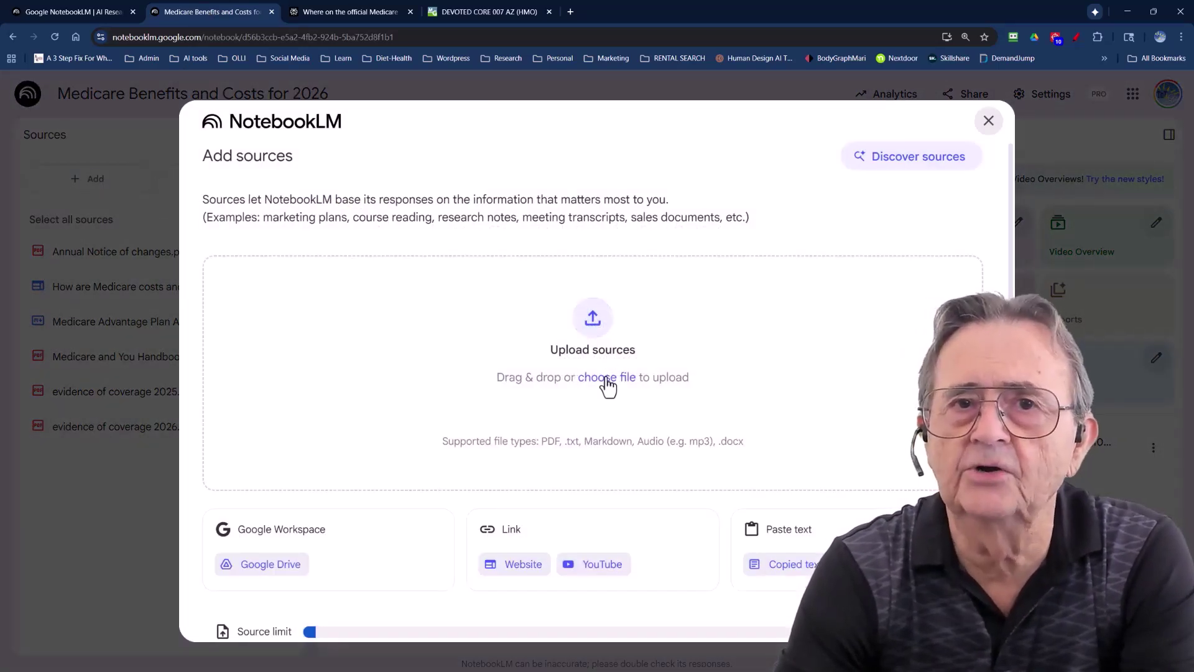
left_click(605, 378)
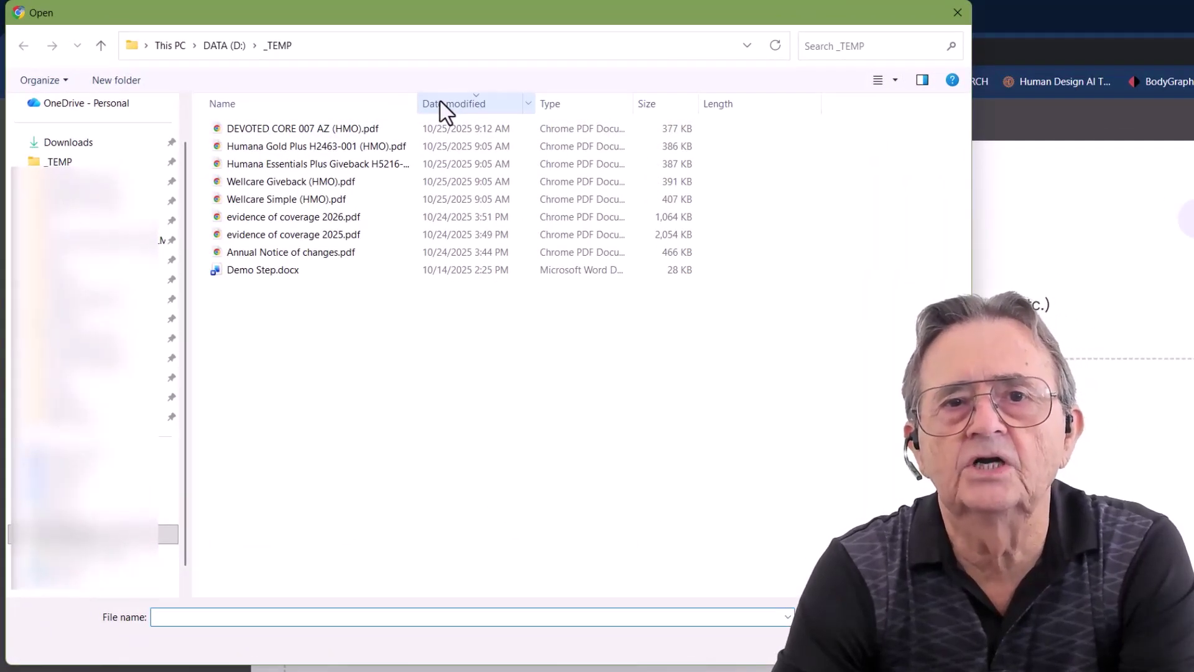
left_click(290, 128)
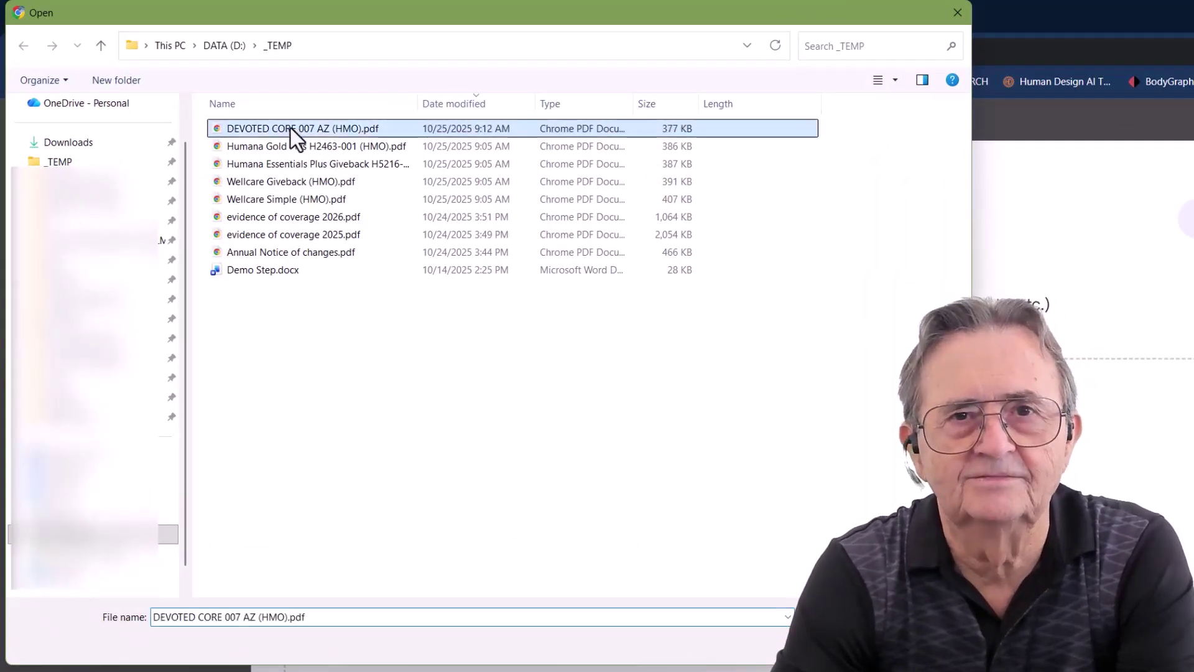
left_click(283, 146, "shift")
left_click(281, 163, "shift")
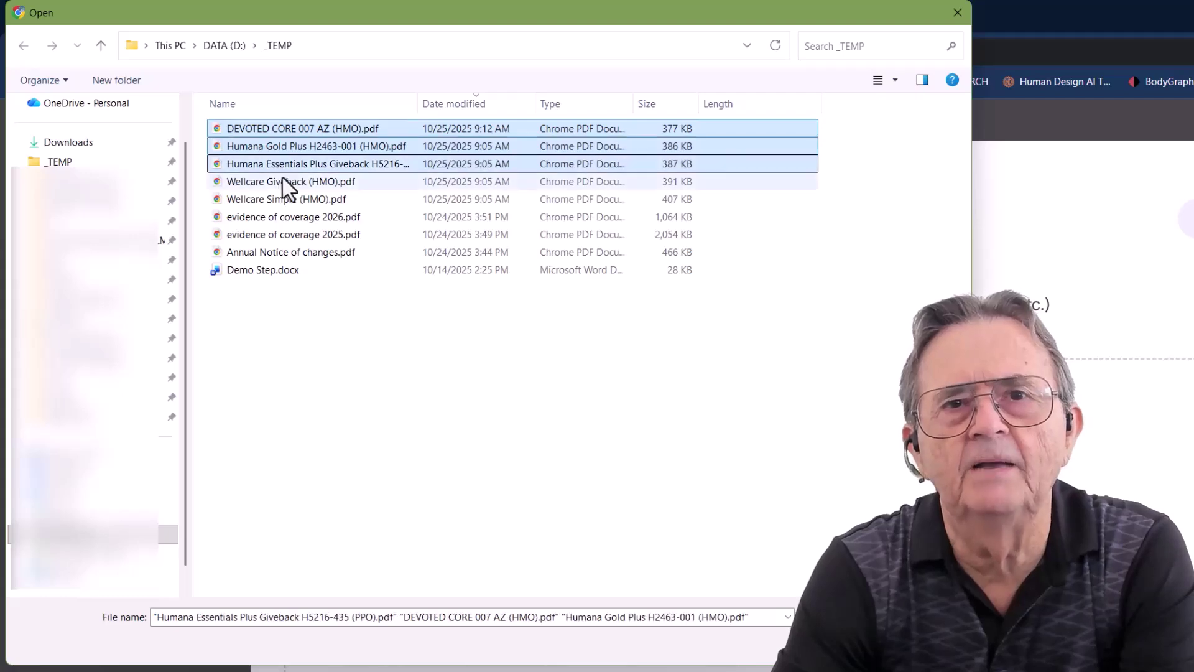
left_click(279, 181, "shift")
left_click(277, 199, "shift")
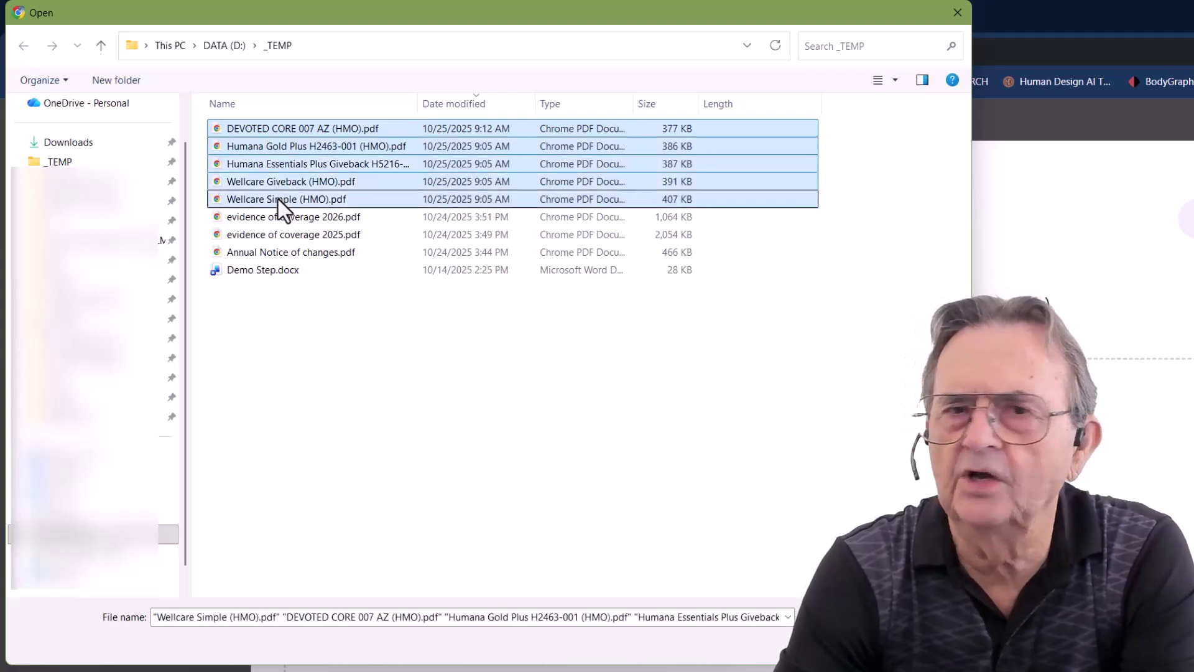
left_click(841, 658)
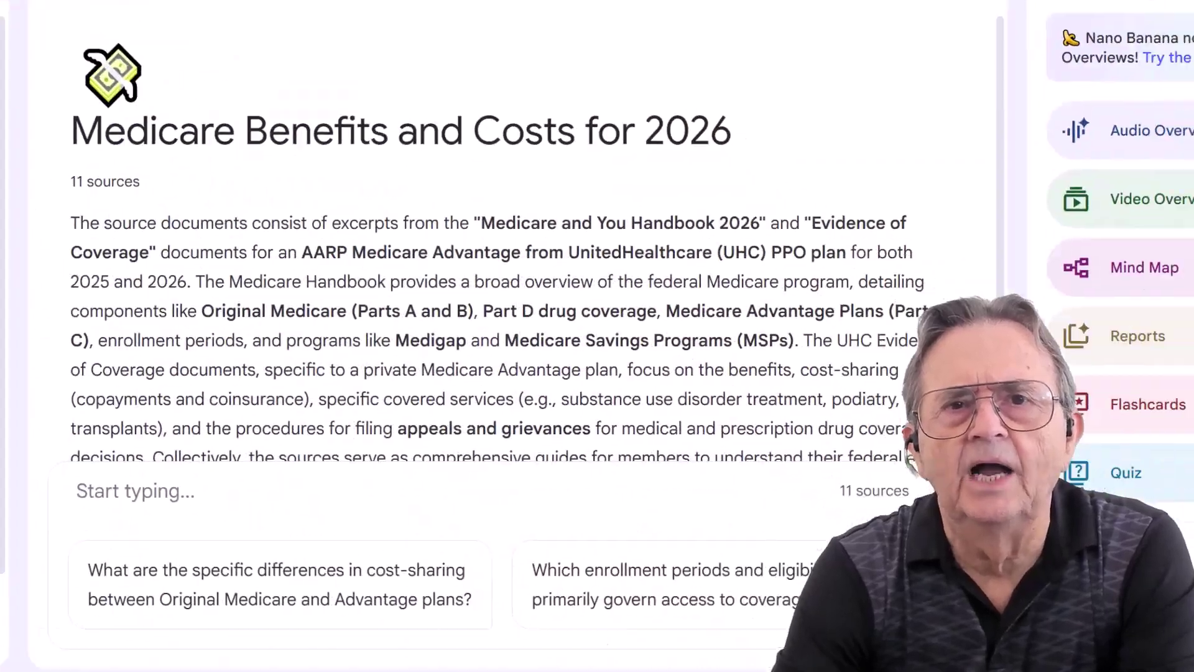
- Ask for a comparison table of the uploaded 2026 Medicare Advantage plans by yearly costs, drug coverage, provider access and additional benefits, identifying the best overall value
type("Using my uploaded 2026 proposed plan (with cost changes) and the other detailed plans from different carriers, compare all available Medicare Advantage options. Identify which plan offers the best overall value for me. Consider:  Total yearly costs (premiums, copays, deductibles, and out-of-pocket maximums)  Prescription drug coverage and costs  Access to my preferred doctors, hospitals, and pharmacies (if mentioned)  Additional benefits (dental, vision, hearing, OTC credits, fitness, etc.) Summarize your findings in a clear comparison table followed by 2–3 paragraphs explaining which plan provides the best balance of coverage and cost efficiency for 2026.")
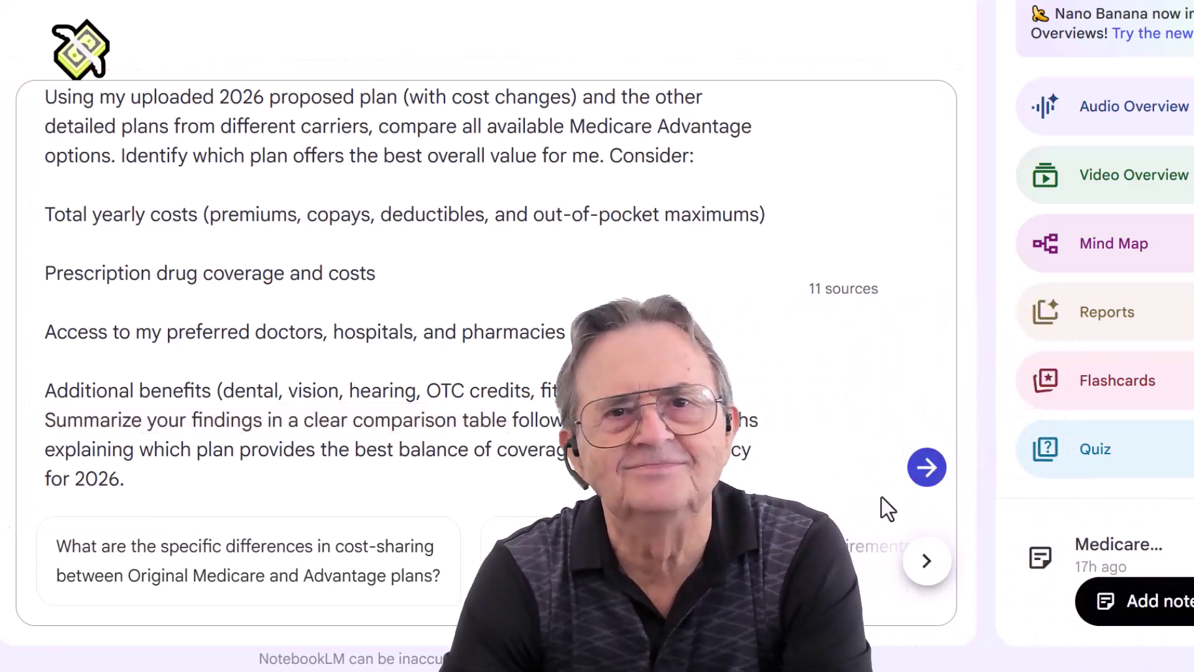
left_click(927, 467)
left_click_drag(976, 118, 1000, 302)
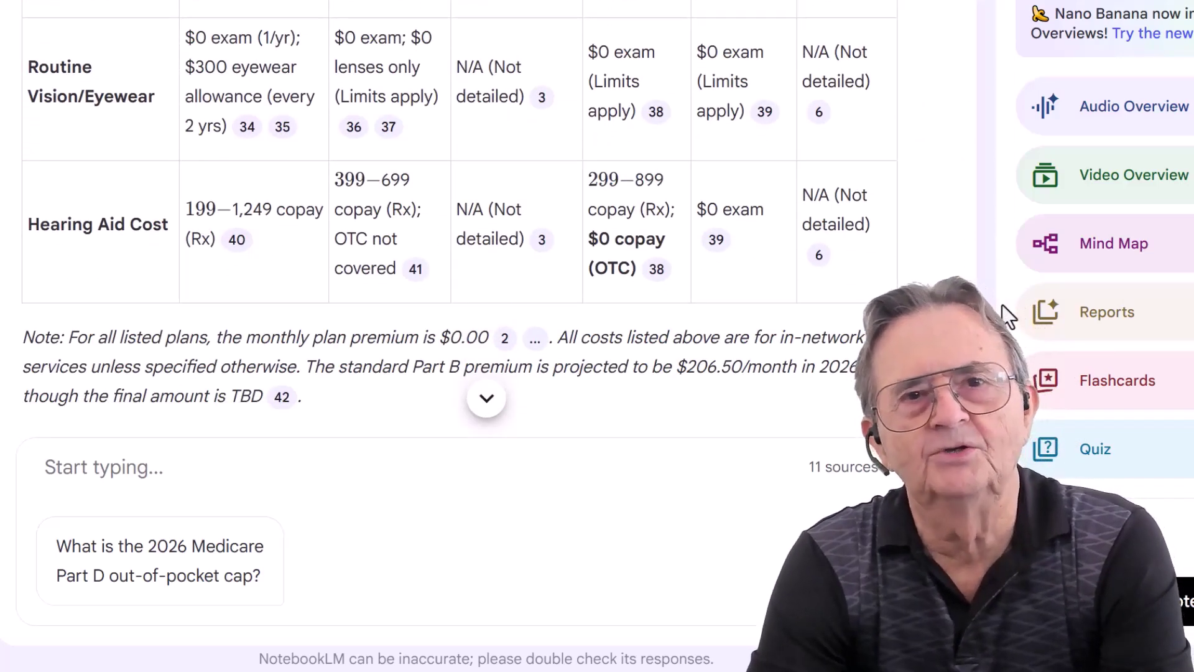
left_click_drag(1000, 302, 995, 355)
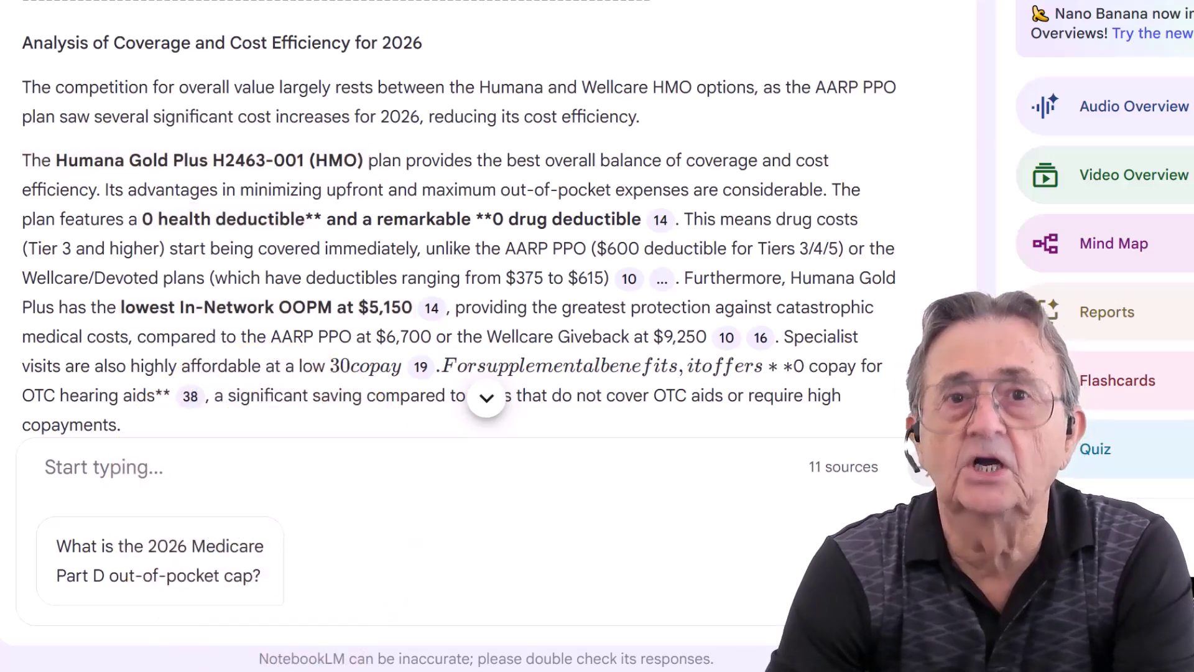
- Read the coverage and cost-efficiency analysis to its end and save the answer as a note
scroll(995, 380, "down", 2)
scroll(994, 370, "down", 5)
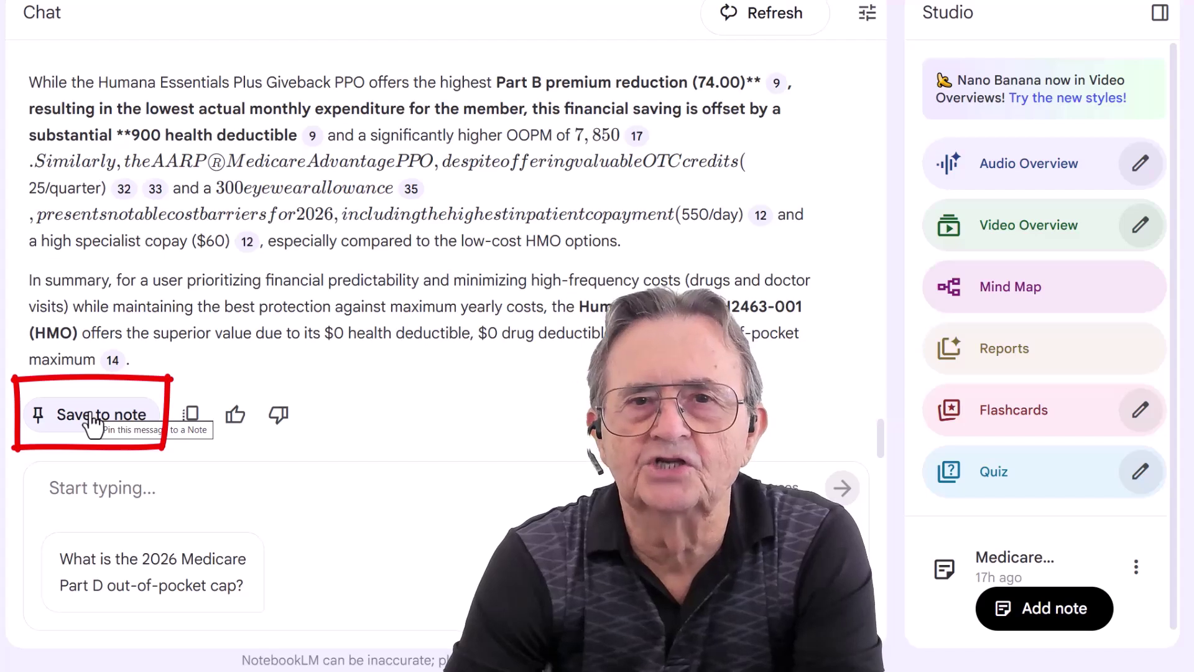
left_click(92, 418)
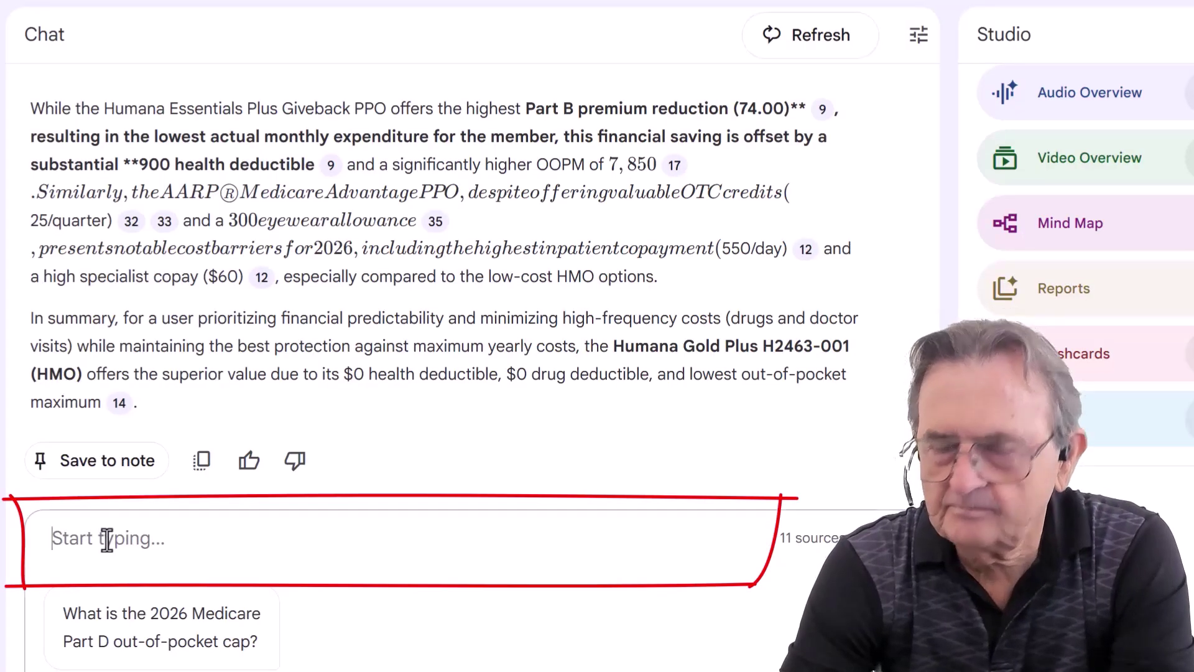
- Ask which plans offer coverage in both states when travelling frequently between Arizona and Minnesota, and read the answer through to its recommendation summary
left_click(112, 538)
type("If I travel frequently between Arizona and Minnesota, which plans offer coverage in both states?")
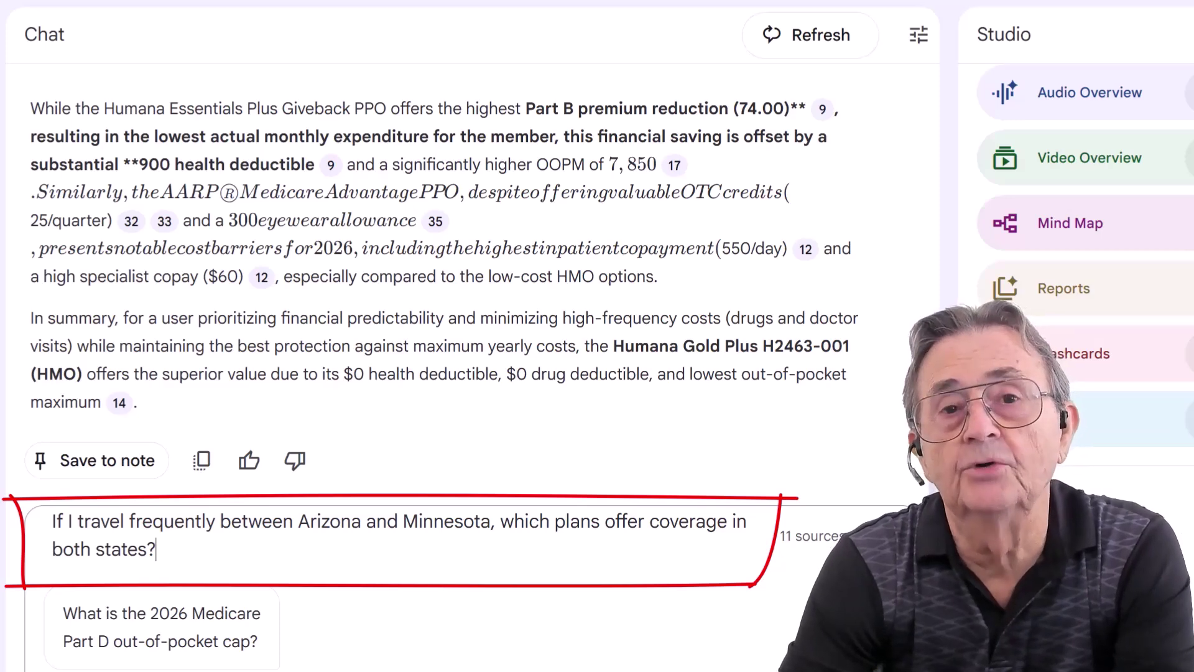
left_click(899, 547)
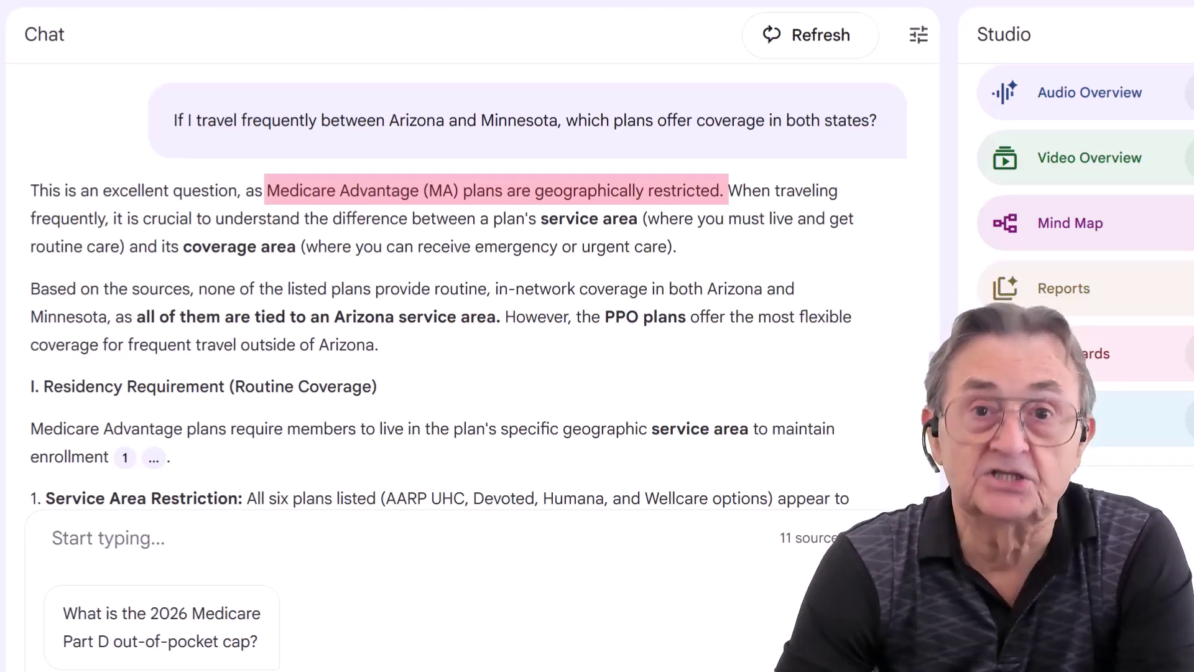
scroll(934, 371, "down", 1)
scroll(934, 370, "down", 12)
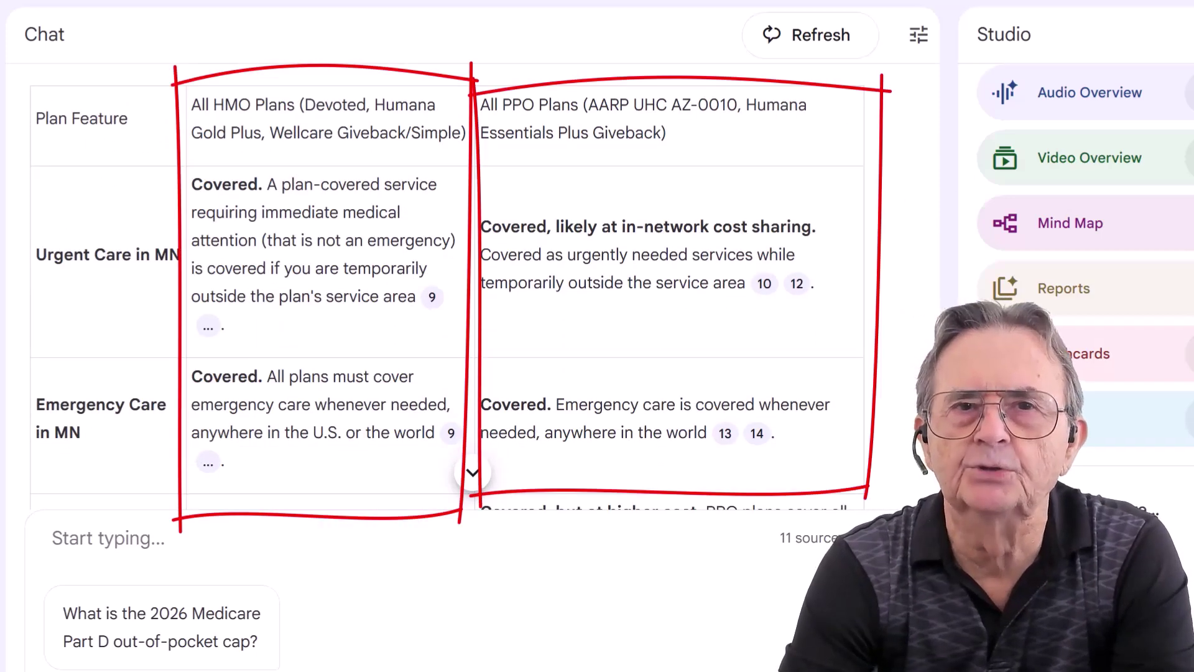
scroll(935, 371, "down", 3)
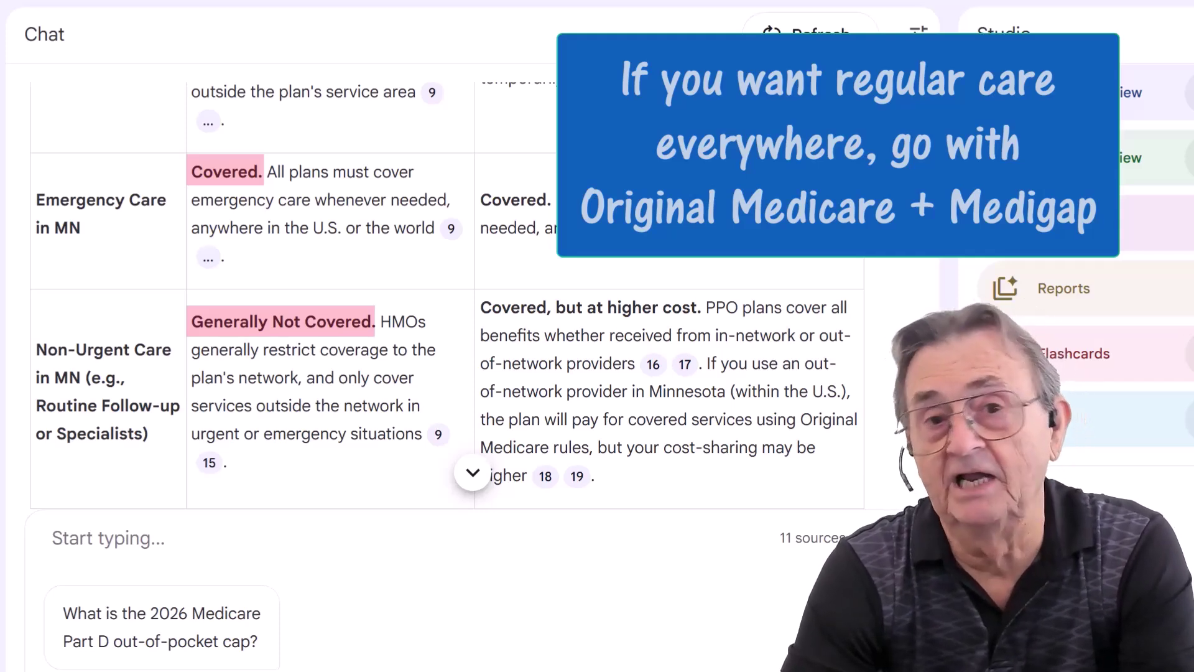
scroll(953, 448, "down", 2)
scroll(952, 445, "down", 5)
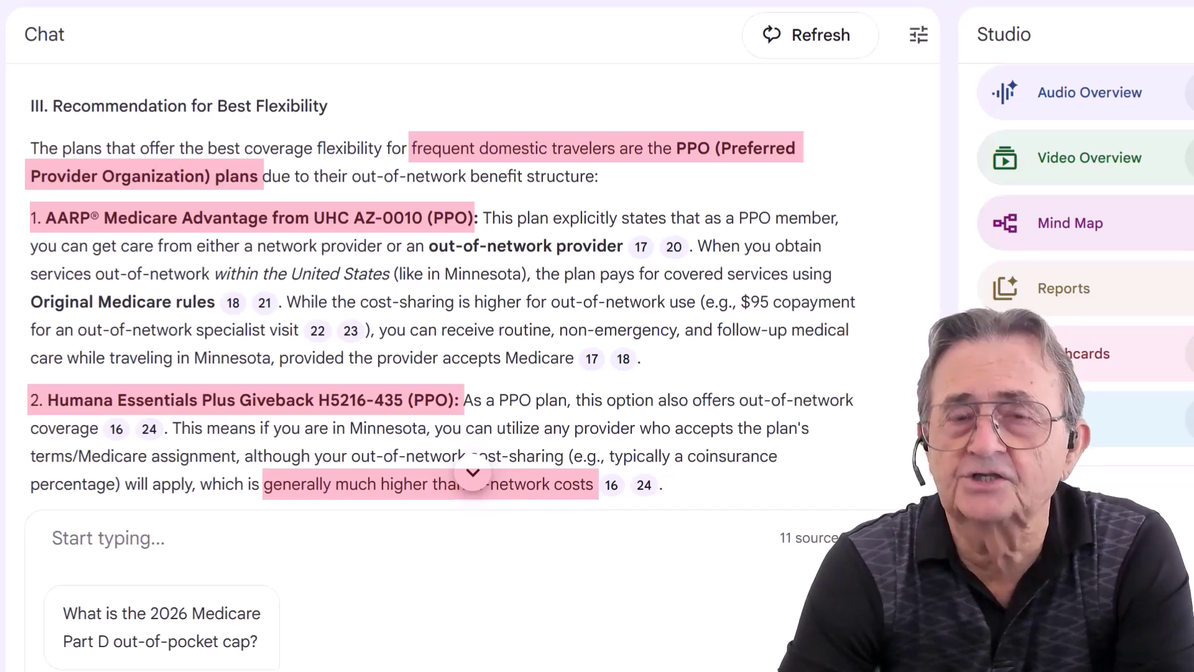
left_click(474, 472)
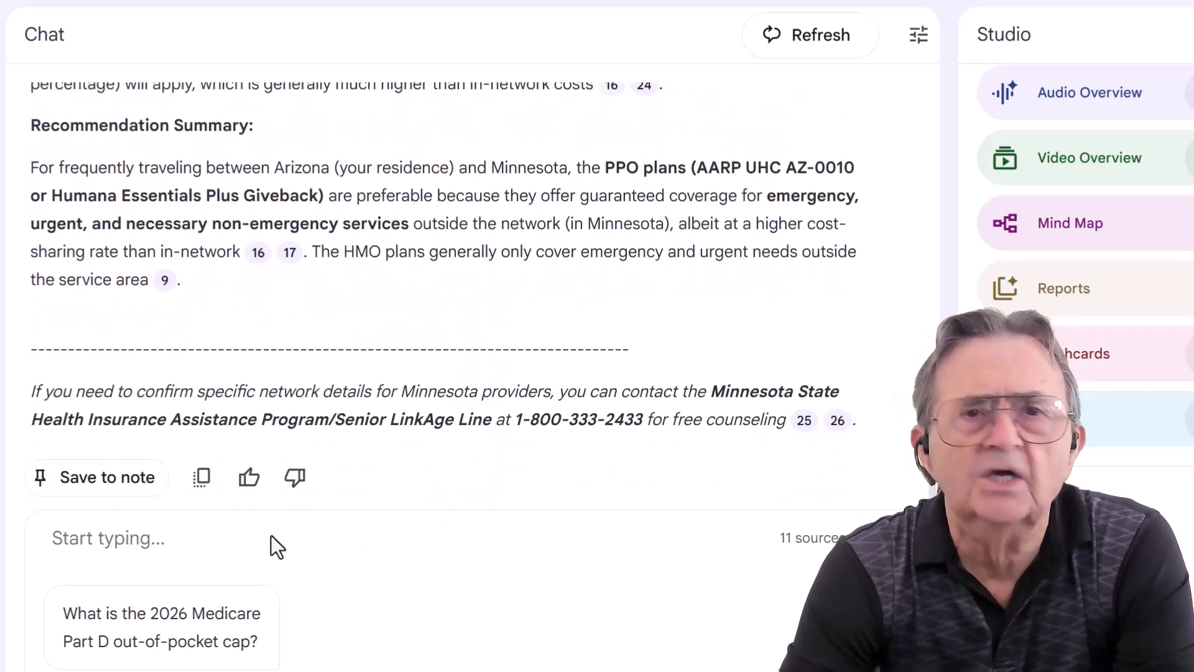
- Ask which plan keeps out-of-pocket costs lowest for chronic back pain with physical therapy twice a month, and review the cost comparison and conclusion
type("For someone with chronic back pain seeing a physical therapist twice a month, which plan keeps my out-of-pocket costs lowest?")
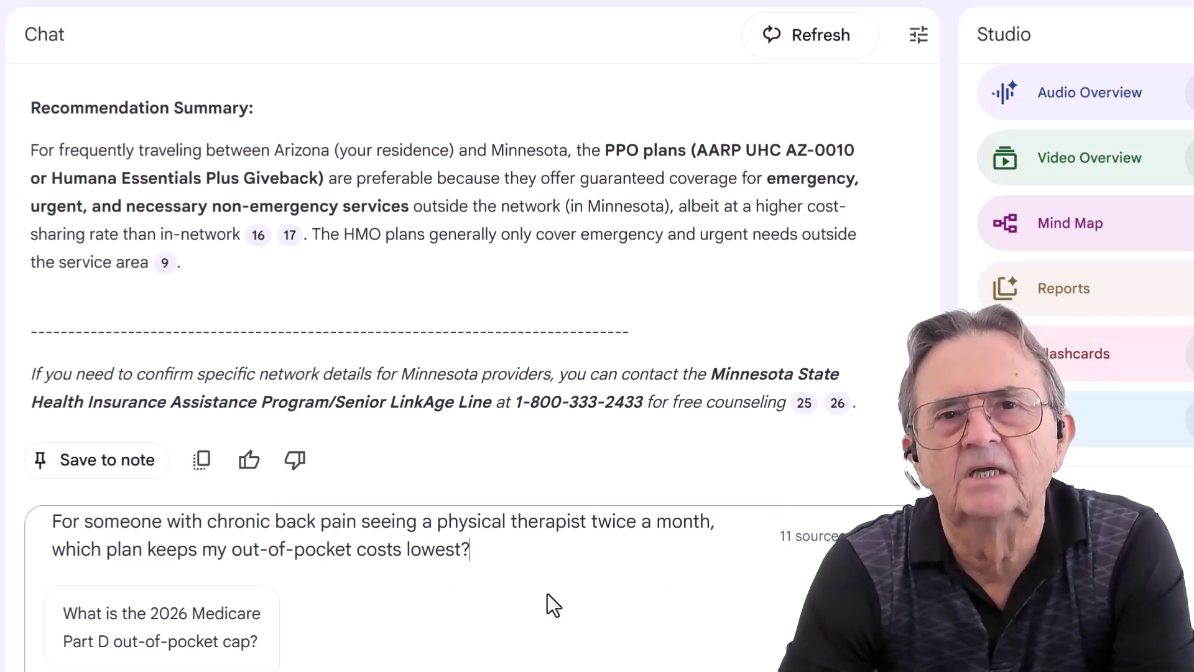
key("Return")
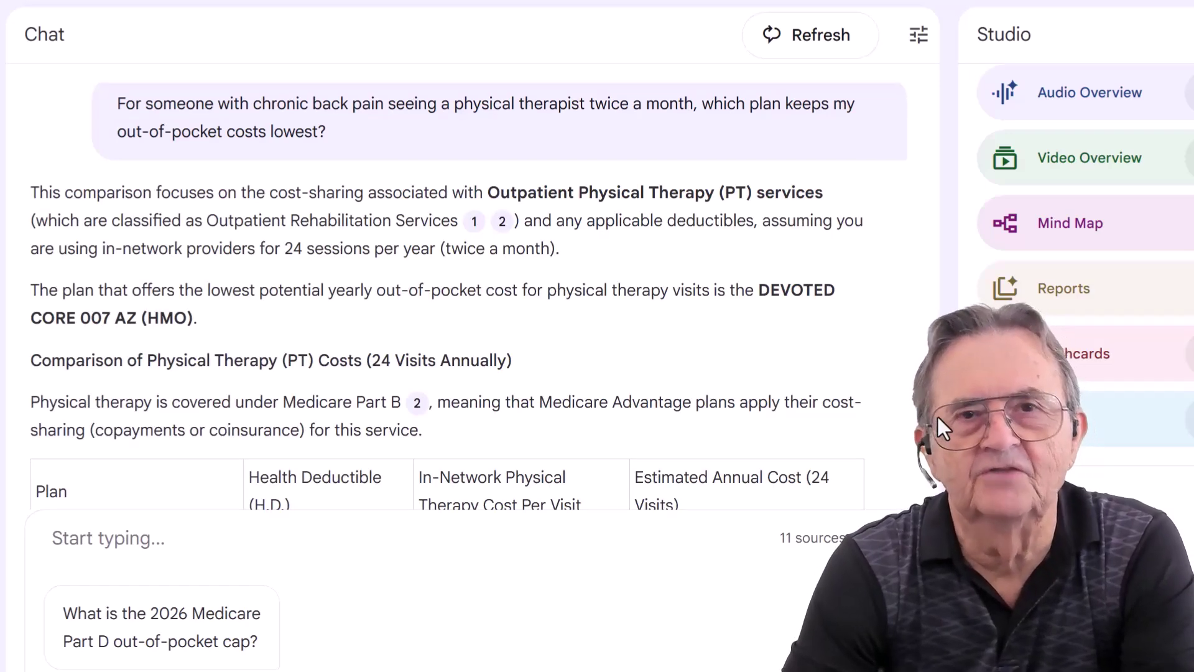
scroll(935, 414, "down", 1)
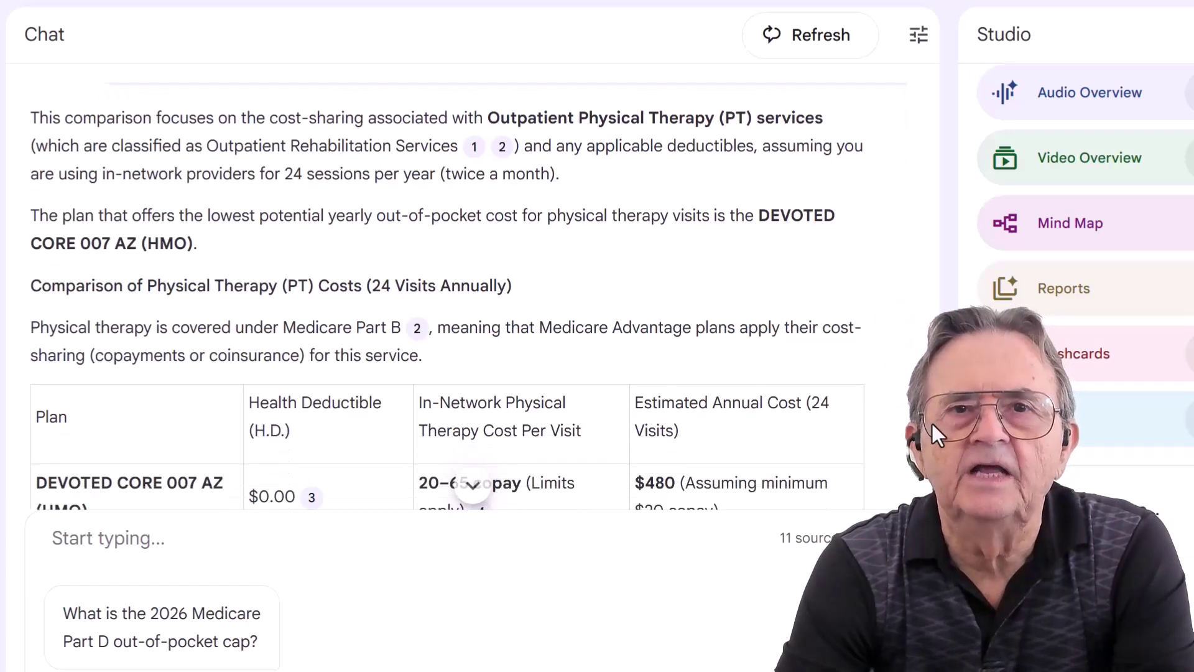
scroll(931, 424, "down", 5)
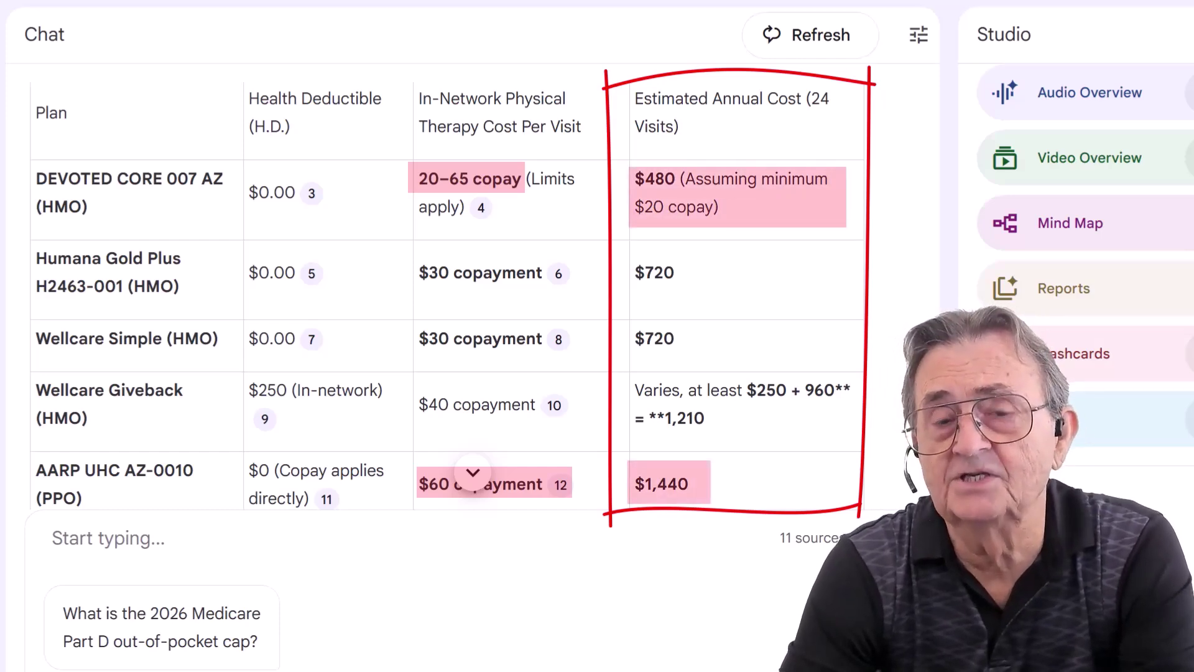
scroll(946, 457, "down", 10)
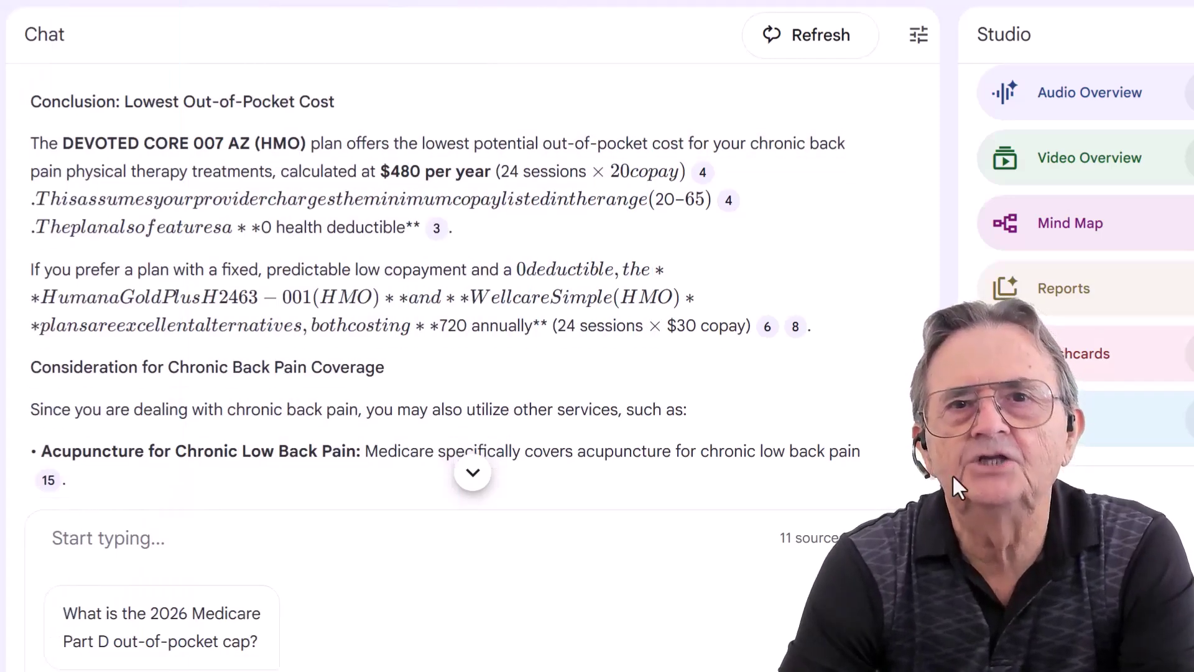
scroll(953, 474, "down", 4)
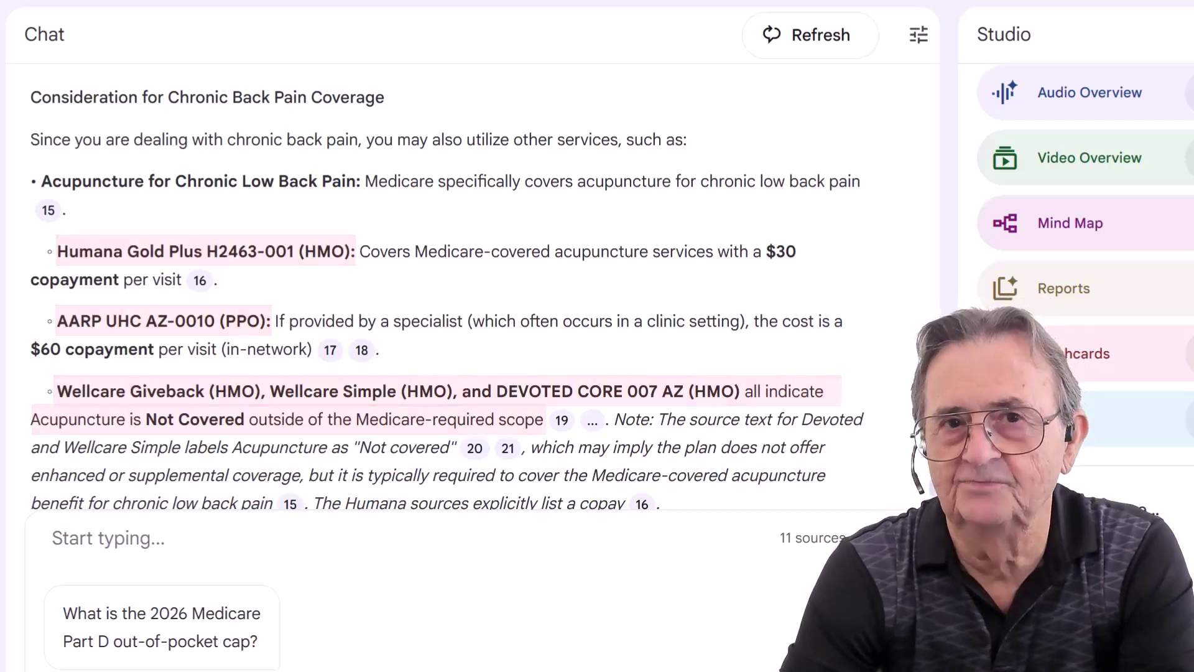
scroll(435, 286, "down", 3)
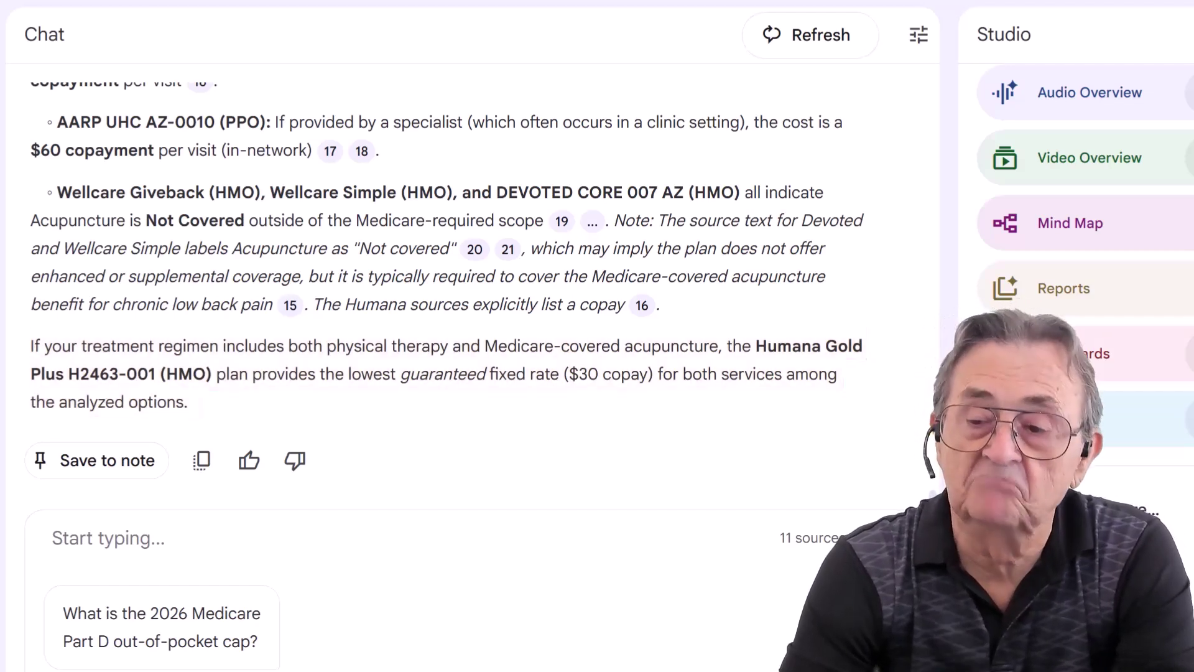
- Ask for the main prescription and dental pros and cons of moving from Medicare Advantage to Medigap, and read the drug and dental summaries
type("If I move from a Medicare Advantage plan to a Medigap plan, what are the main pros and cons for my prescription and dental coverage?")
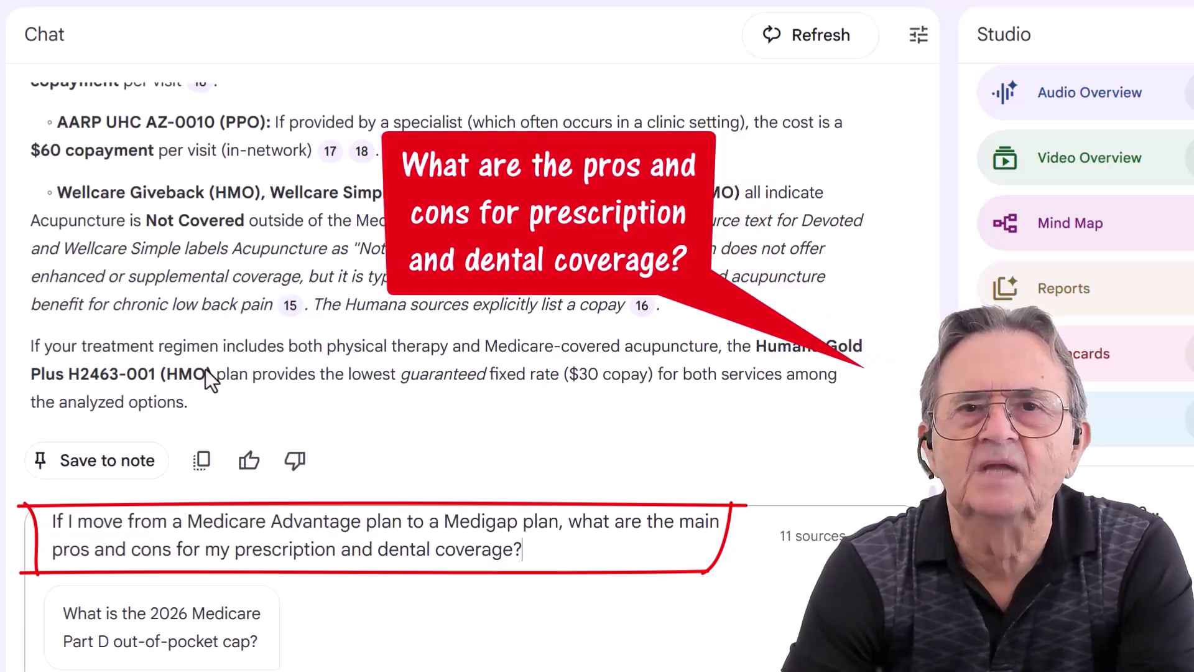
left_click(903, 544)
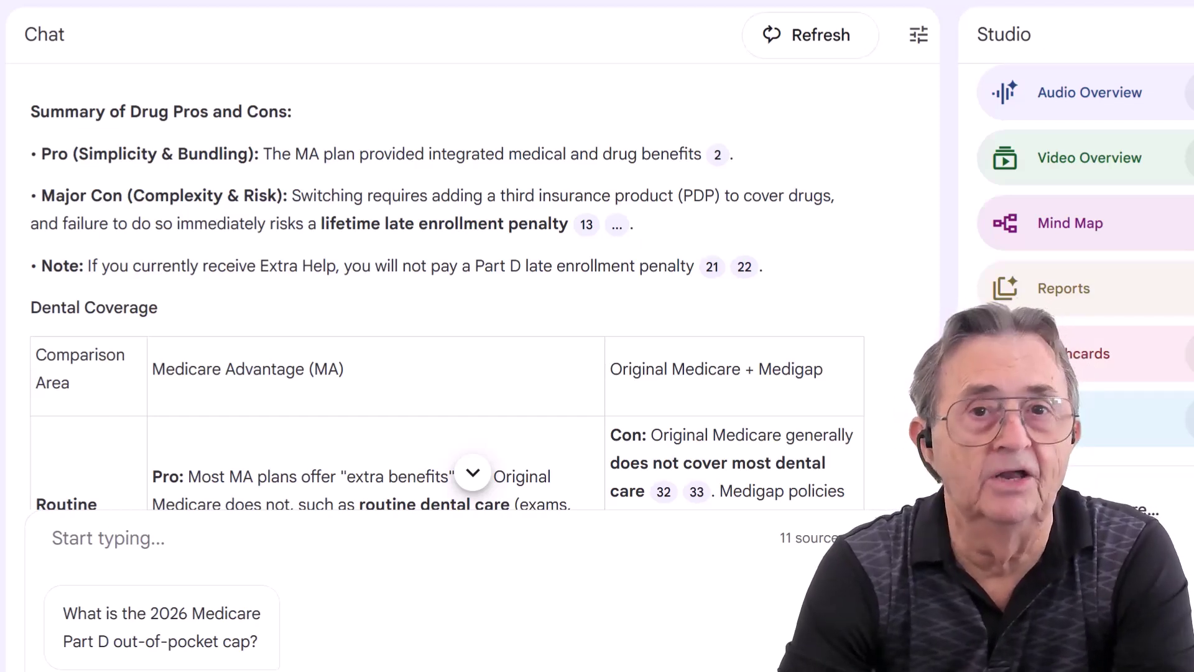
scroll(436, 286, "down", 3)
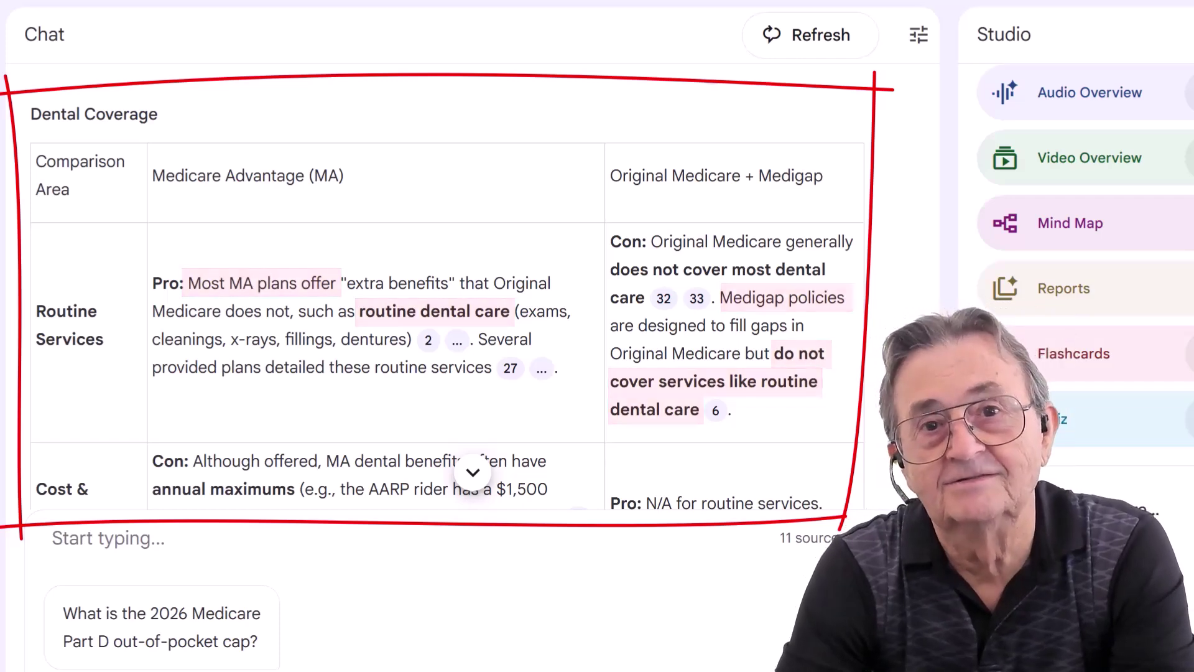
scroll(946, 481, "down", 10)
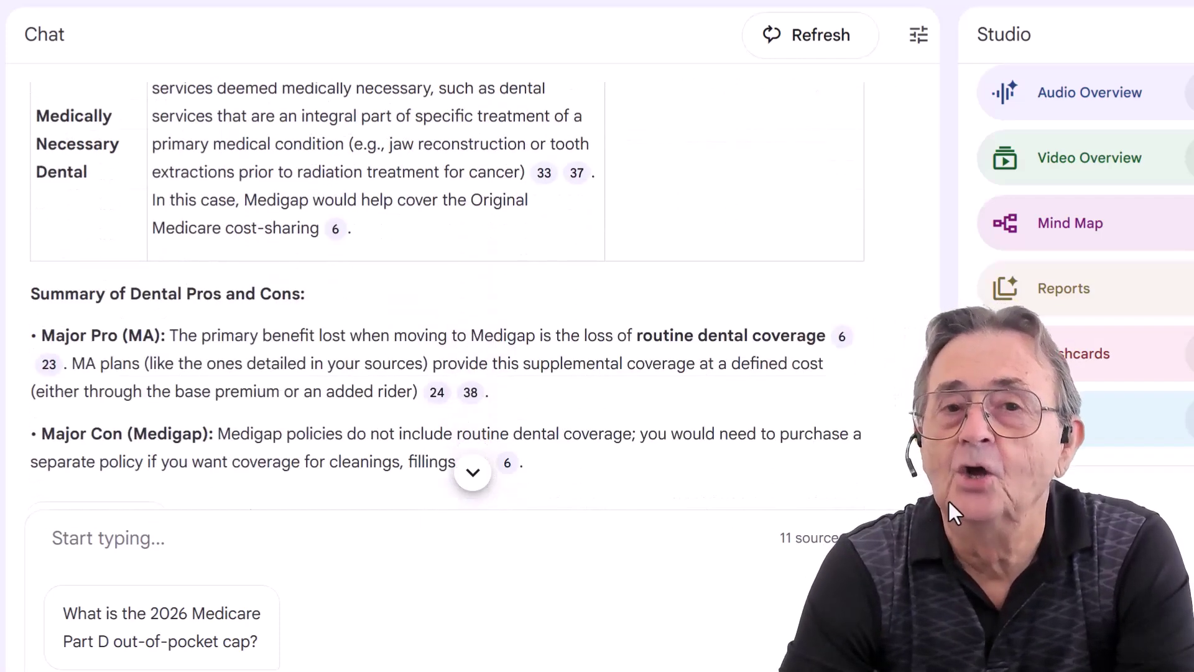